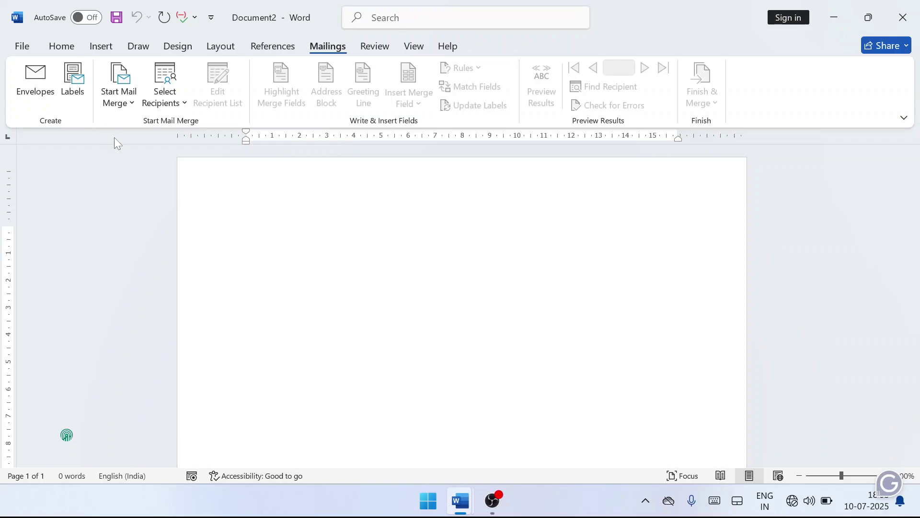
In a new envelope, type the delivery address: To, recipient's name, street and city, and Pin code.
{"action": "left_click", "coordinate": [37, 88]}
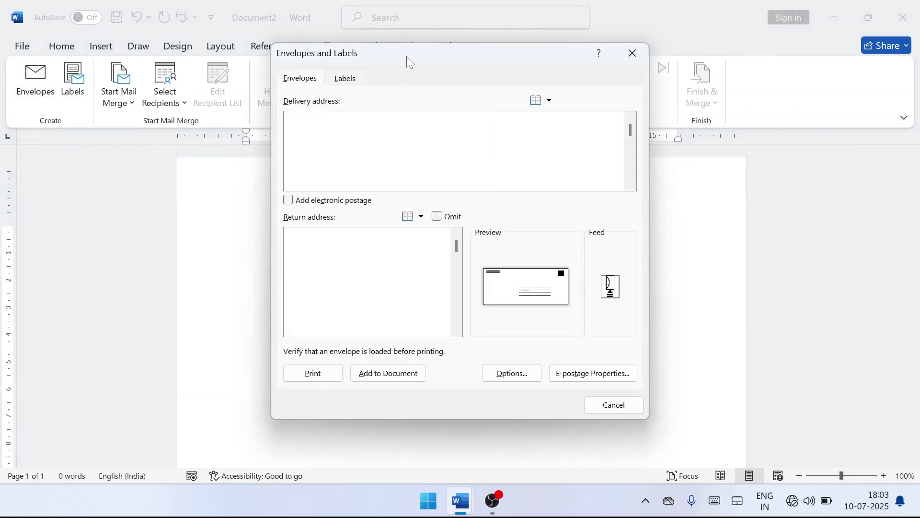
{"action": "left_click_drag", "start_coordinate": [406, 56], "coordinate": [398, 78]}
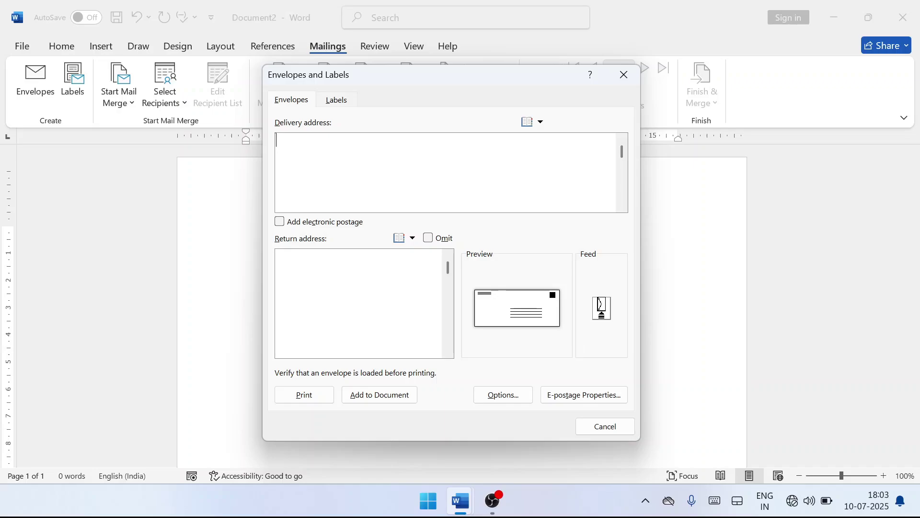
{"action": "type", "text": "To"}
{"action": "key", "text": "Return"}
{"action": "key", "text": "Return"}
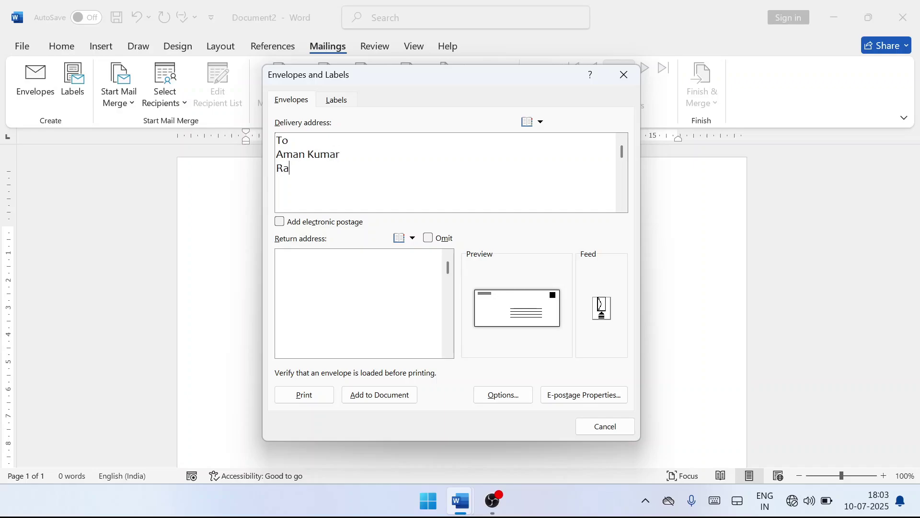
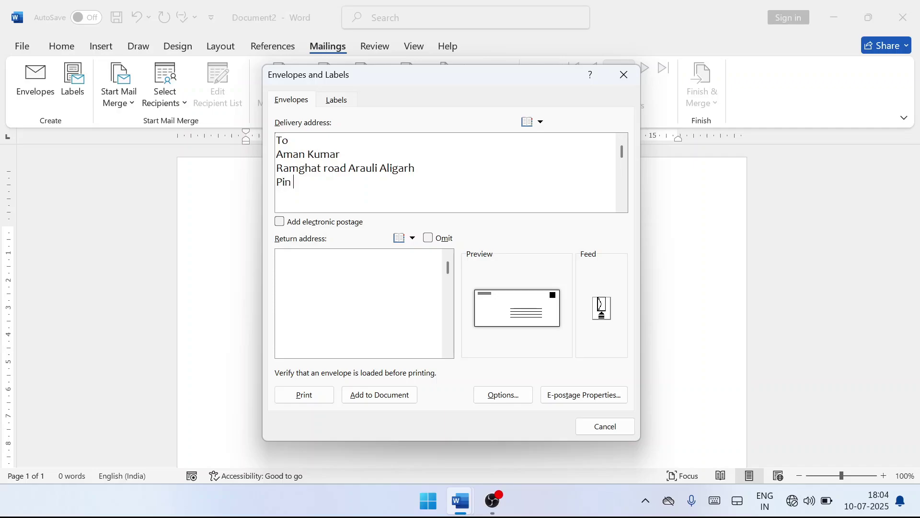
Enter the return address: From with the sender's name, house address, then the Up Pin code line.
{"action": "left_click", "coordinate": [288, 257]}
{"action": "type", "text": "Sur"}
{"action": "key", "text": "BackSpace"}
{"action": "key", "text": "BackSpace"}
{"action": "key", "text": "BackSpace"}
{"action": "type", "text": "From "}
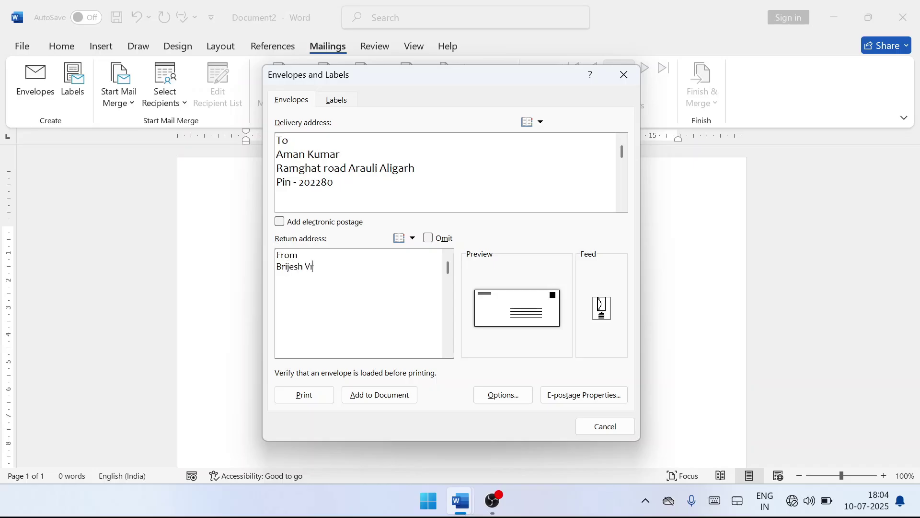
{"action": "key", "text": "Return"}
{"action": "key", "text": "Return"}
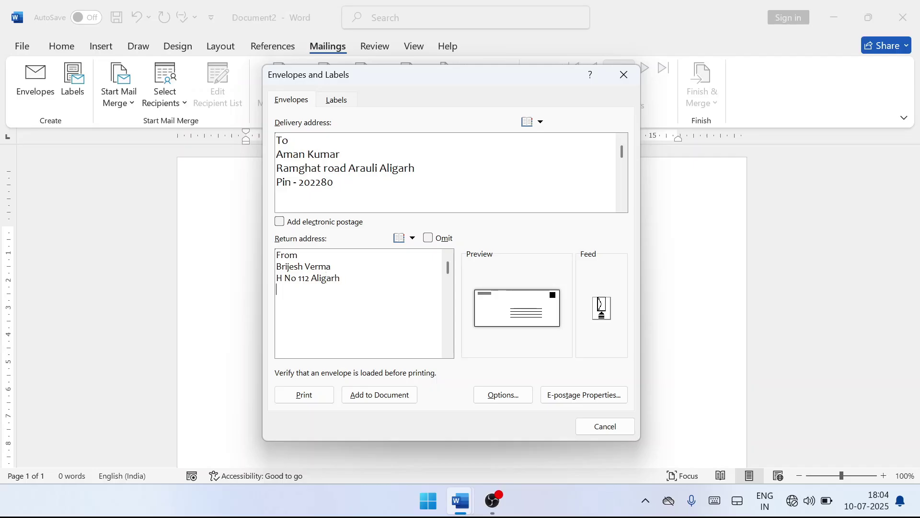
{"action": "type", "text": "Up Pin"}
{"action": "type", "text": " -"}
{"action": "type", "text": " 202"}
{"action": "key", "text": "BackSpace"}
{"action": "type", "text": "2285"}
{"action": "left_click_drag", "start_coordinate": [341, 183], "coordinate": [277, 140]}
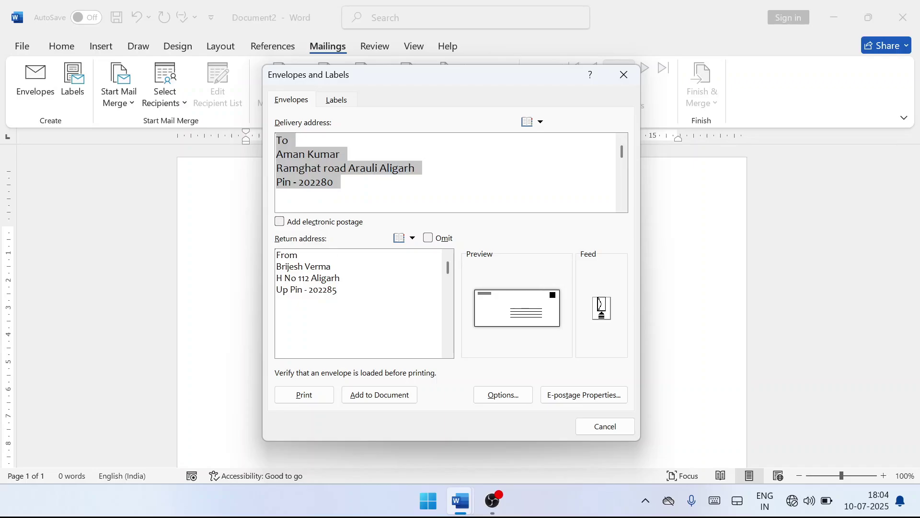
{"action": "left_click_drag", "start_coordinate": [341, 289], "coordinate": [277, 255]}
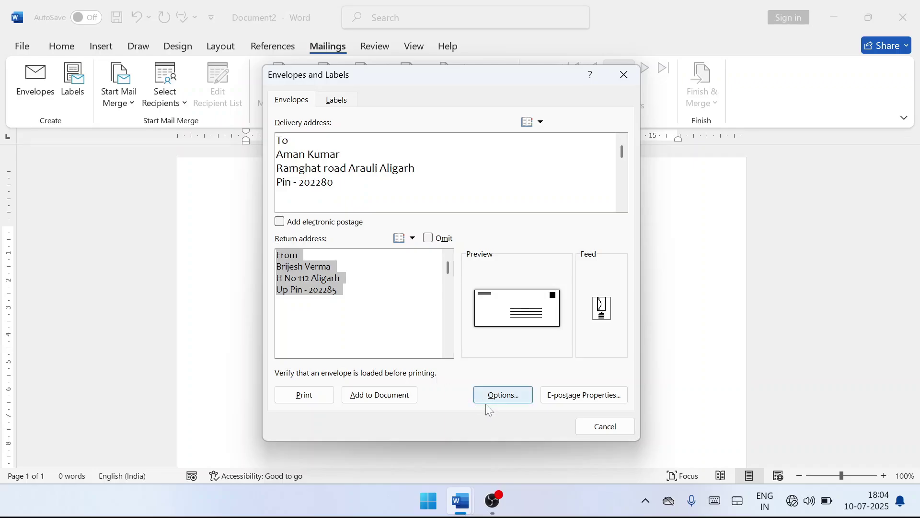
In Envelope Options, set the envelope size to Size 11 (4 1/2 x 10 3/8 in) and view the printing settings.
{"action": "left_click", "coordinate": [503, 396]}
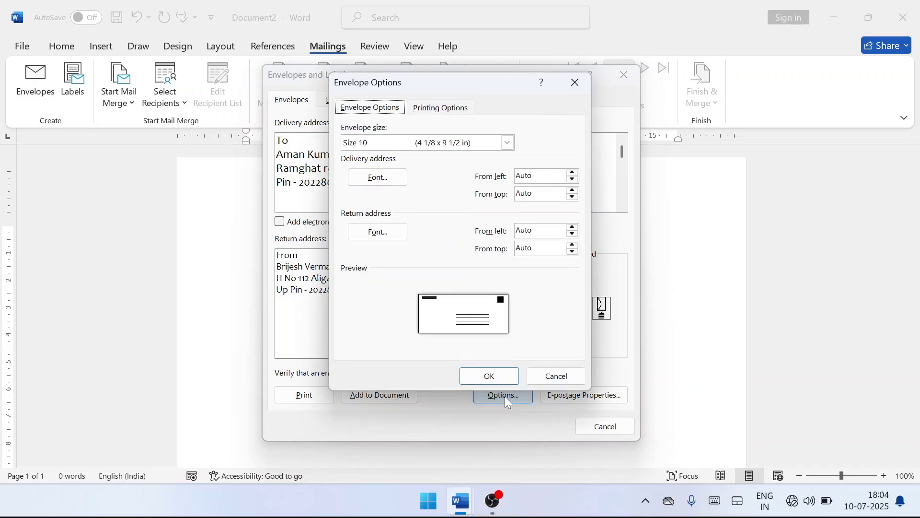
{"action": "left_click_drag", "start_coordinate": [441, 82], "coordinate": [436, 73]}
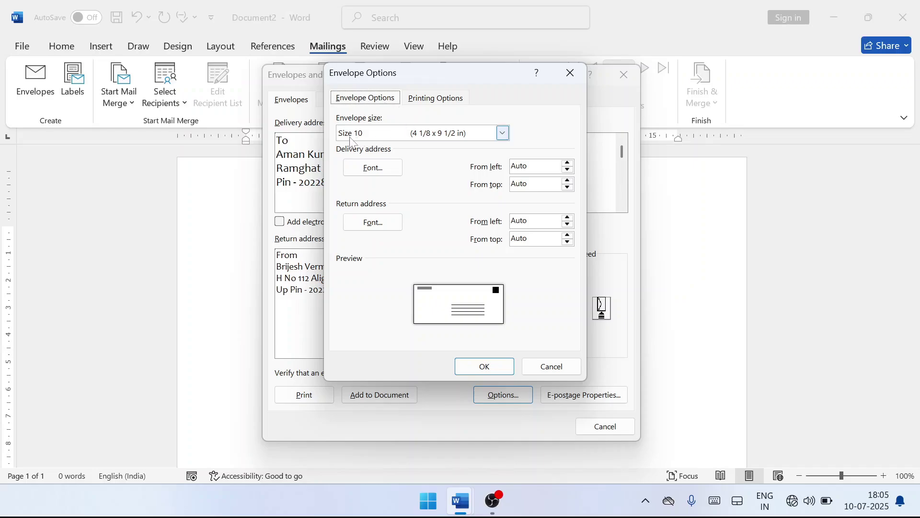
{"action": "left_click", "coordinate": [502, 136]}
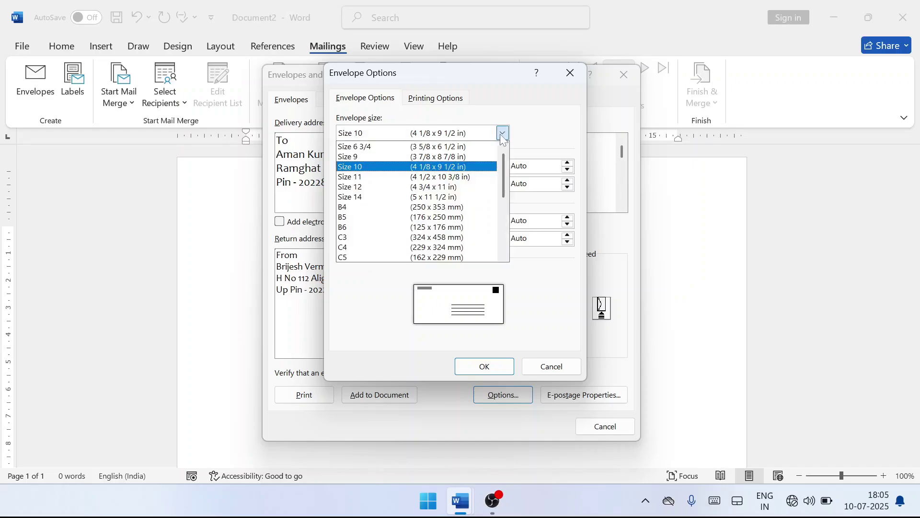
{"action": "scroll", "coordinate": [467, 210], "scroll_direction": "down", "scroll_amount": 3}
{"action": "scroll", "coordinate": [467, 221], "scroll_direction": "up", "scroll_amount": 2}
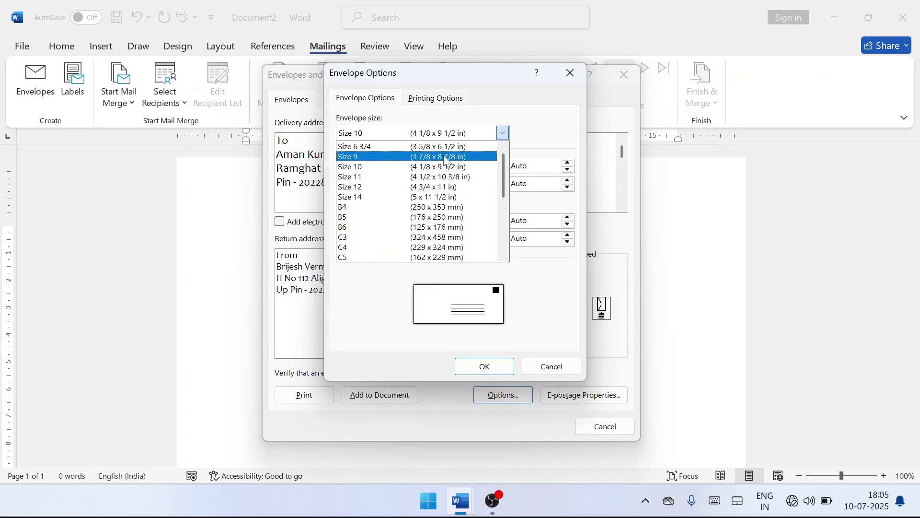
{"action": "left_click", "coordinate": [446, 156]}
{"action": "left_click", "coordinate": [491, 136]}
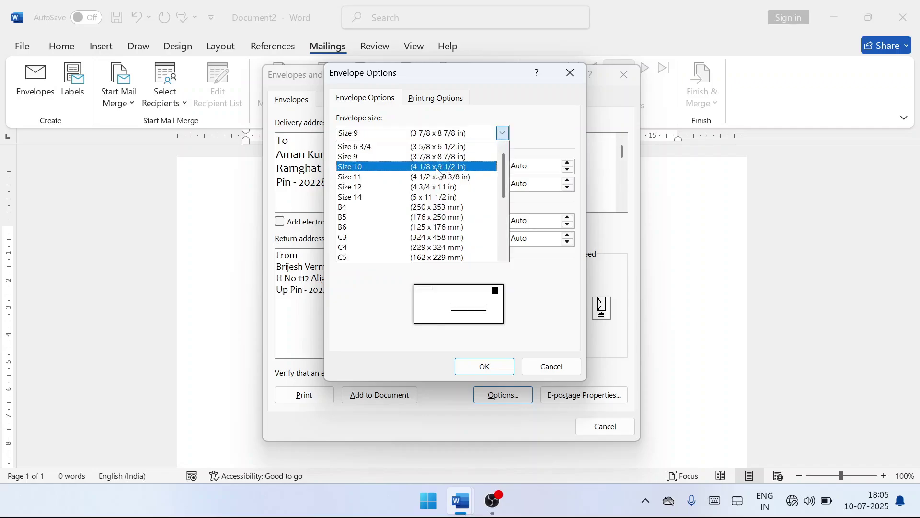
{"action": "left_click", "coordinate": [434, 176]}
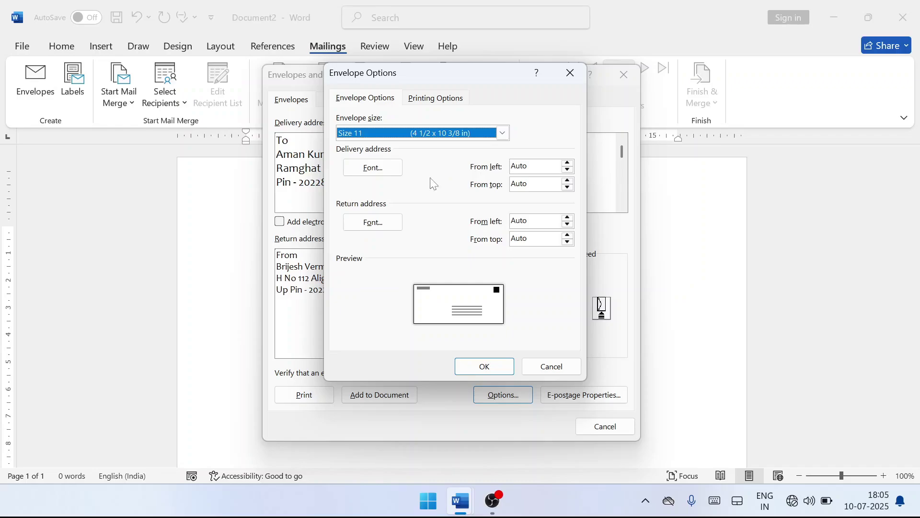
{"action": "left_click", "coordinate": [430, 100]}
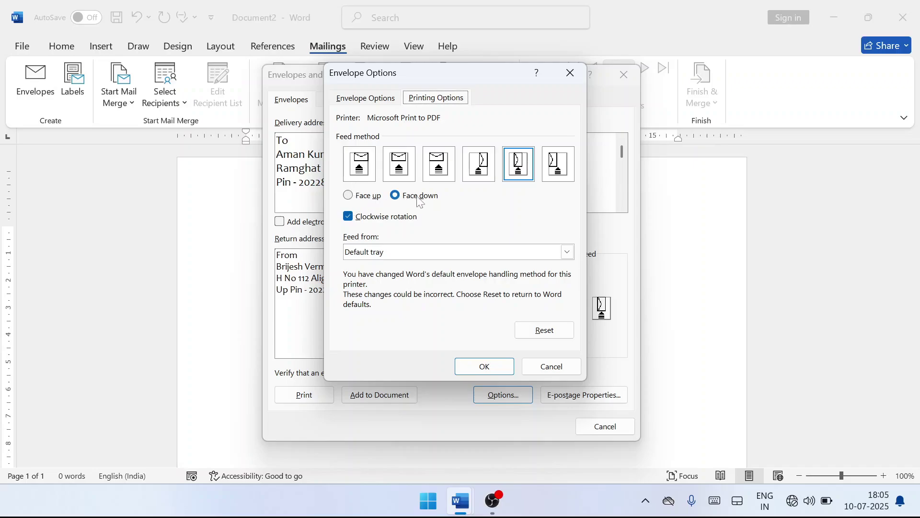
Set envelope printing to face-up with the first feed method and confirm the options.
{"action": "left_click", "coordinate": [348, 200]}
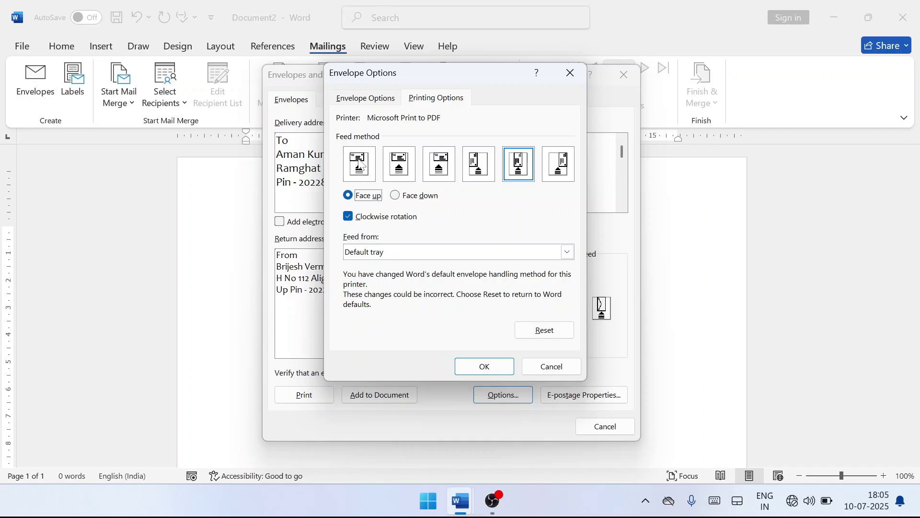
{"action": "left_click", "coordinate": [402, 170]}
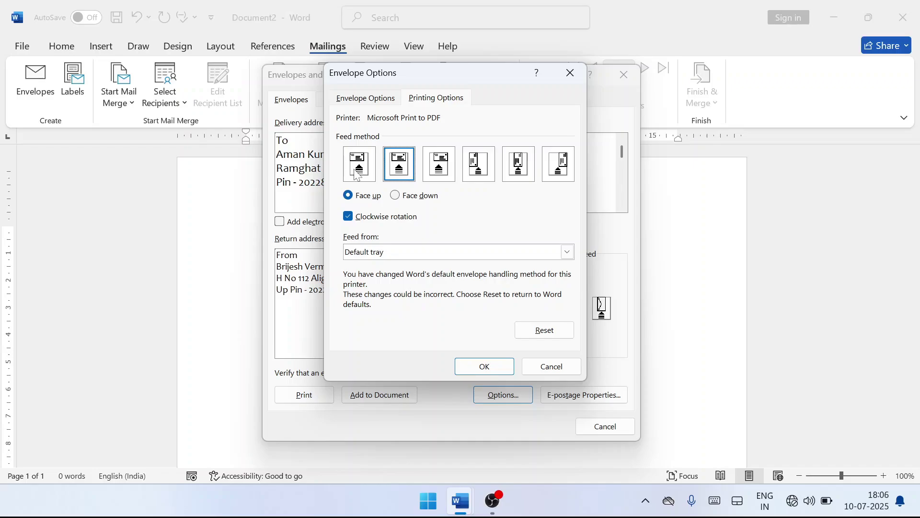
{"action": "left_click", "coordinate": [355, 173]}
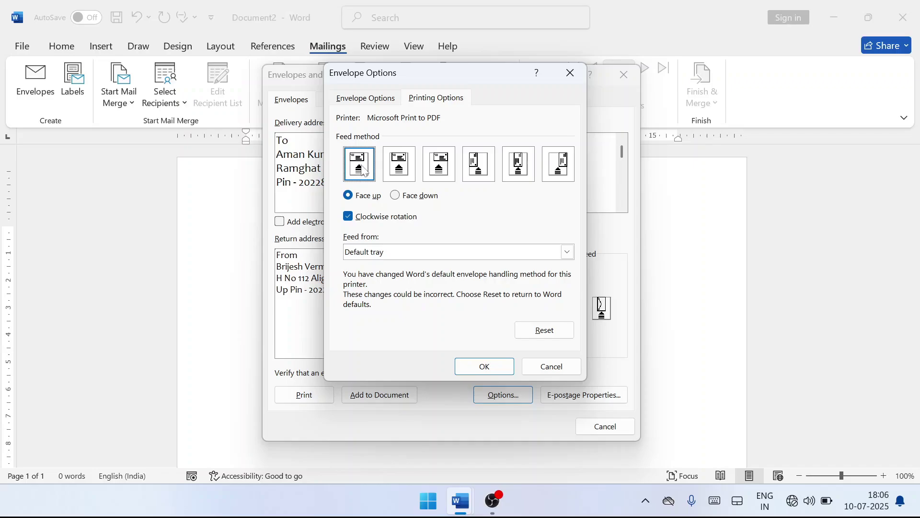
{"action": "left_click", "coordinate": [403, 172]}
{"action": "left_click", "coordinate": [434, 175]}
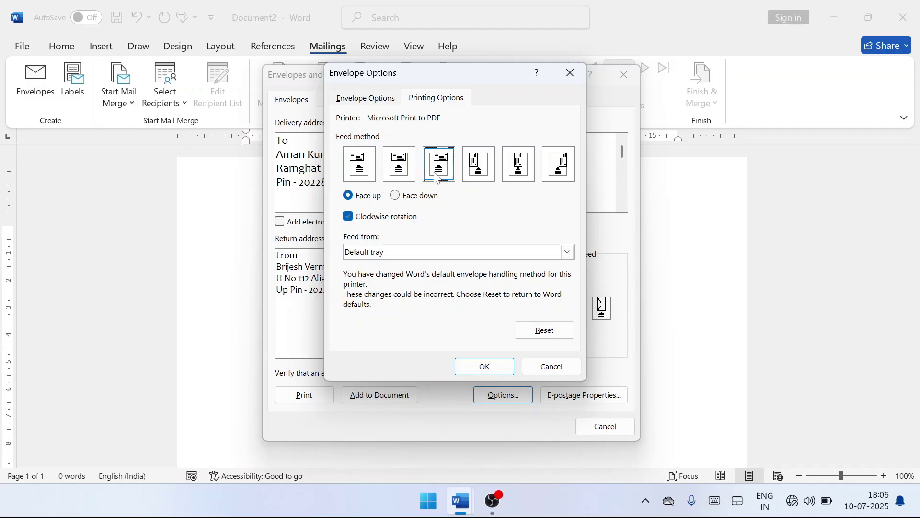
{"action": "left_click", "coordinate": [478, 174]}
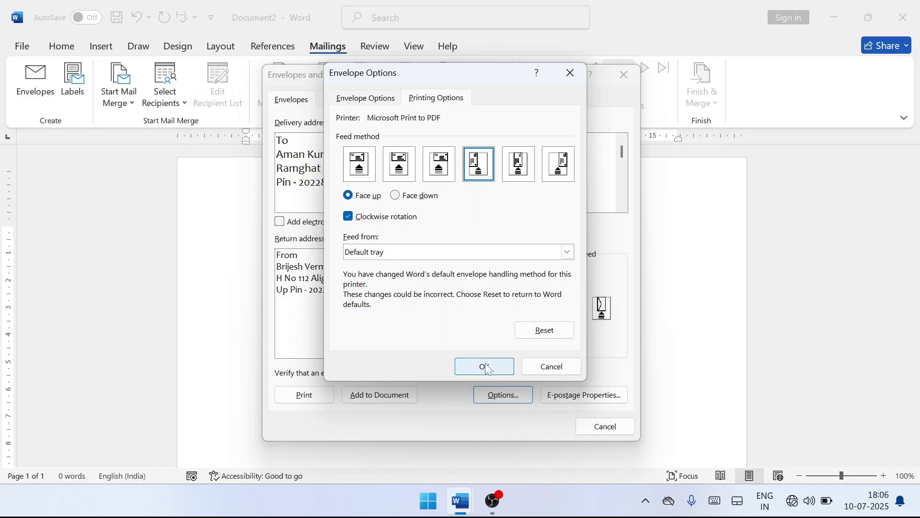
{"action": "left_click", "coordinate": [359, 176]}
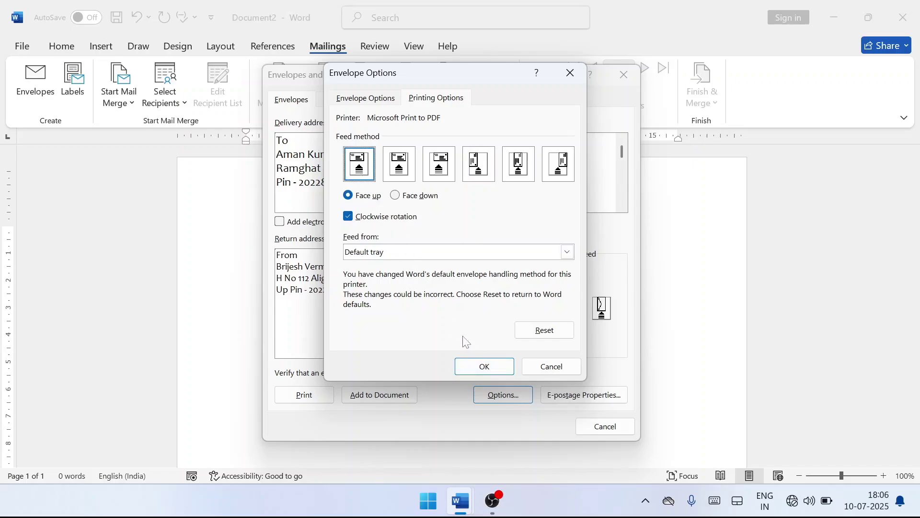
{"action": "left_click", "coordinate": [485, 367]}
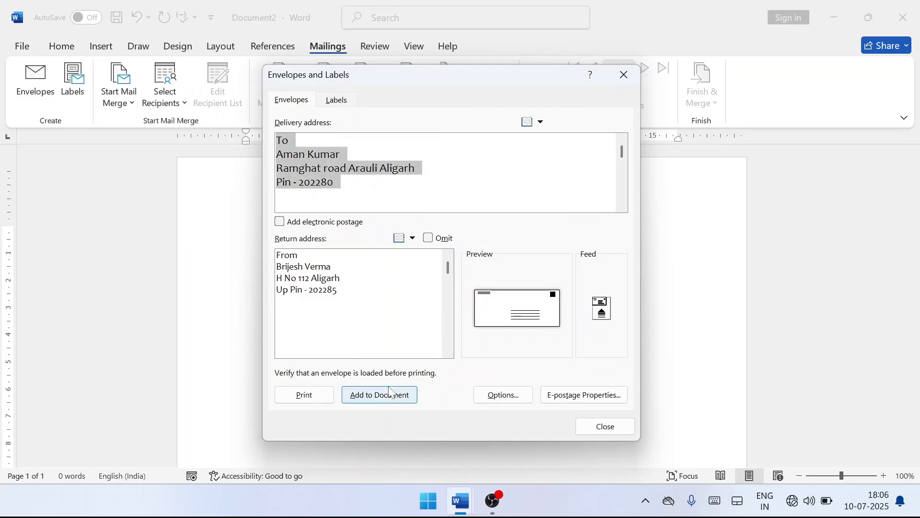
Add the envelope to the document and move the recipient's address frame toward the top right.
{"action": "left_click", "coordinate": [379, 403]}
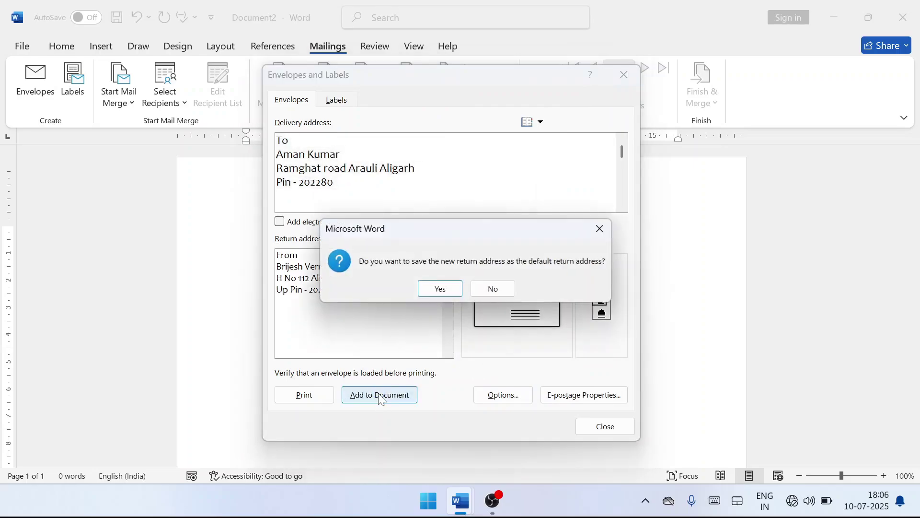
{"action": "left_click", "coordinate": [431, 290]}
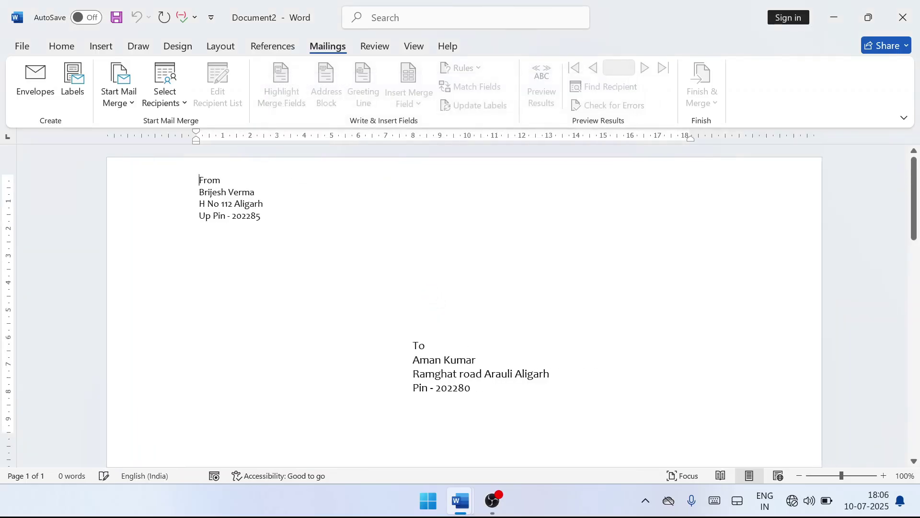
{"action": "scroll", "coordinate": [527, 345], "scroll_direction": "down", "scroll_amount": 1}
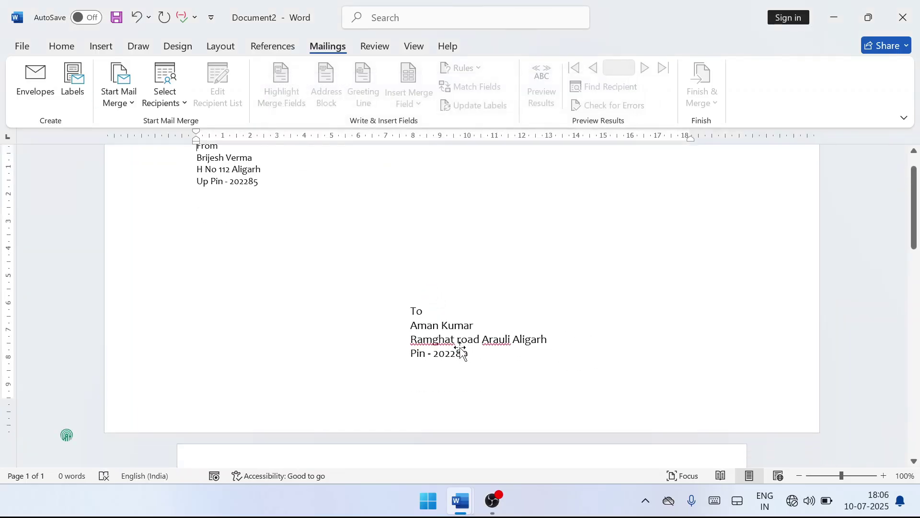
{"action": "left_click", "coordinate": [462, 353]}
{"action": "scroll", "coordinate": [505, 336], "scroll_direction": "up", "scroll_amount": 1}
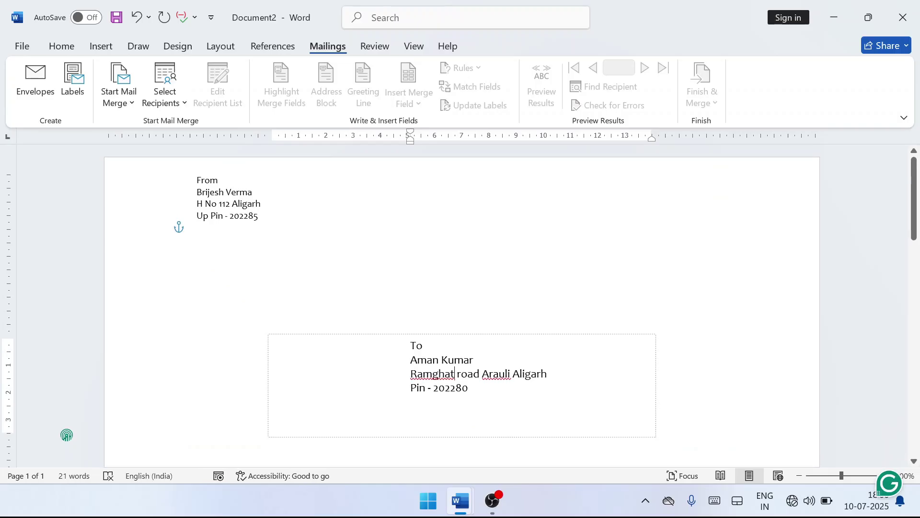
{"action": "left_click_drag", "start_coordinate": [506, 335], "coordinate": [581, 178]}
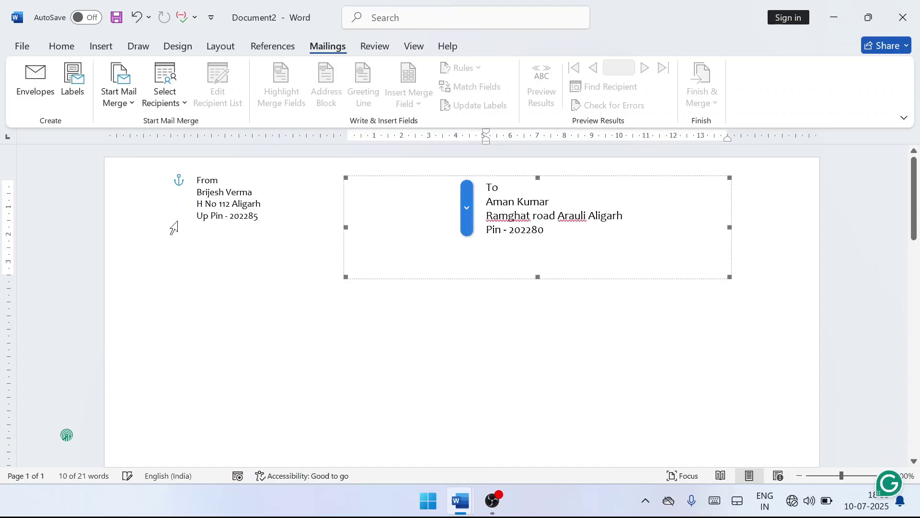
{"action": "left_click", "coordinate": [203, 204]}
Insert blank lines before the From address so it sits lower on the page.
{"action": "key", "text": "Down"}
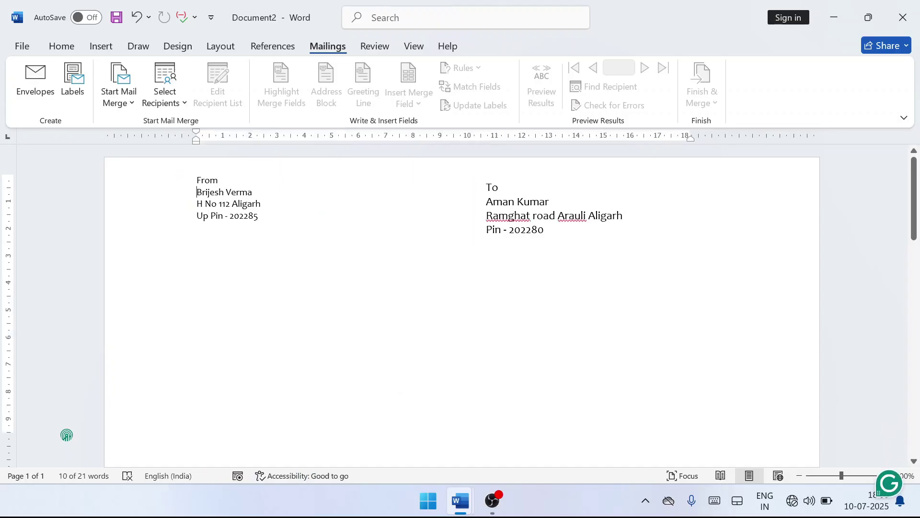
{"action": "left_click", "coordinate": [219, 192]}
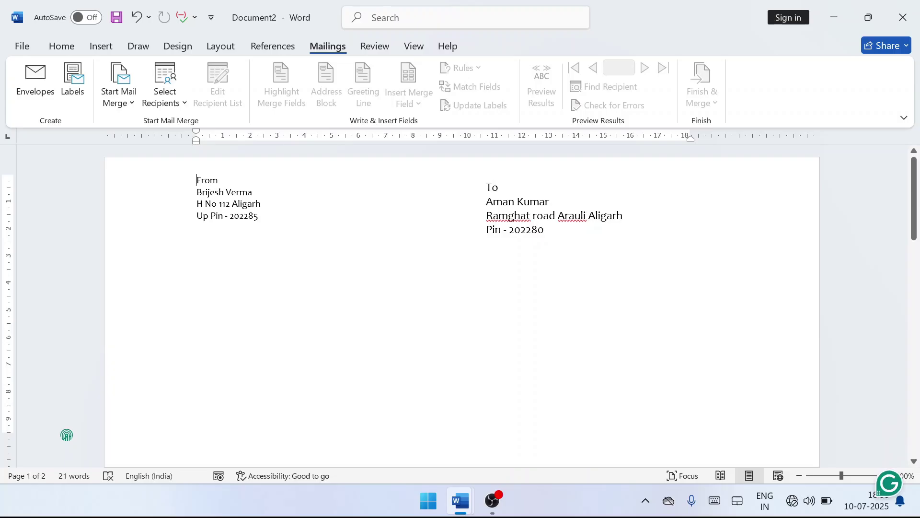
{"action": "key", "text": "Return"}
{"action": "key", "text": "Return"}
{"action": "key", "text": "Return"}
{"action": "key", "text": "Return"}
{"action": "key", "text": "Return"}
{"action": "key", "text": "Return"}
{"action": "key", "text": "Return"}
{"action": "key", "text": "Return"}
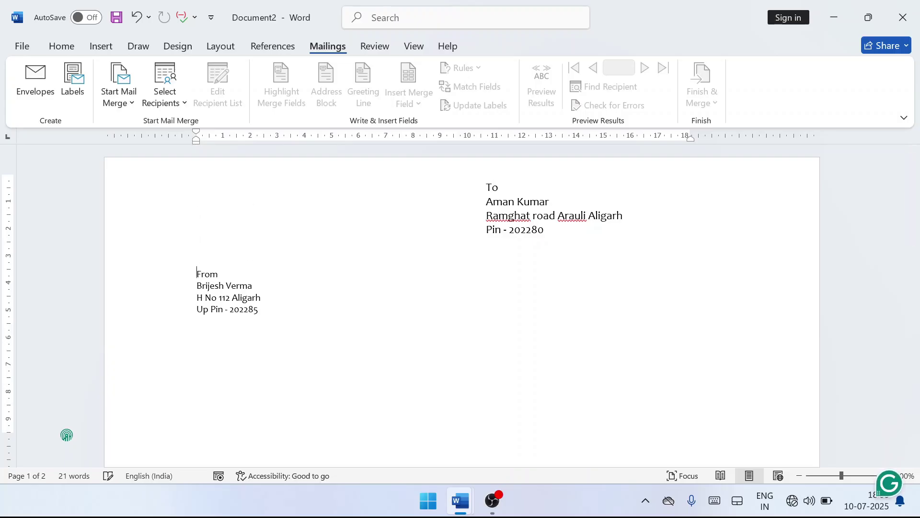
{"action": "key", "text": "Return"}
{"action": "key", "text": "Return"}
{"action": "key", "text": "Return"}
{"action": "key", "text": "Return"}
{"action": "key", "text": "Return"}
{"action": "key", "text": "Return"}
{"action": "key", "text": "Return"}
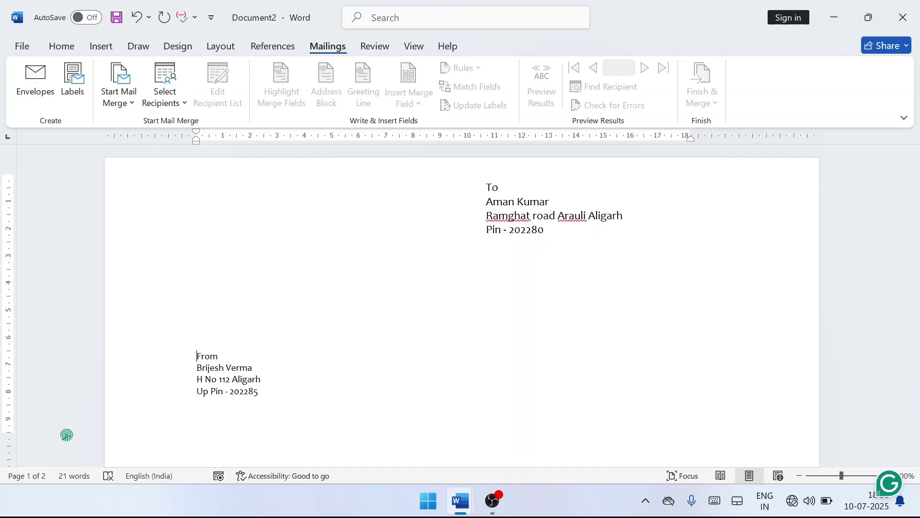
From blank page 2, use Labels to generate a new Labels3 document repeating the recipient's address.
{"action": "scroll", "coordinate": [415, 364], "scroll_direction": "down", "scroll_amount": 4}
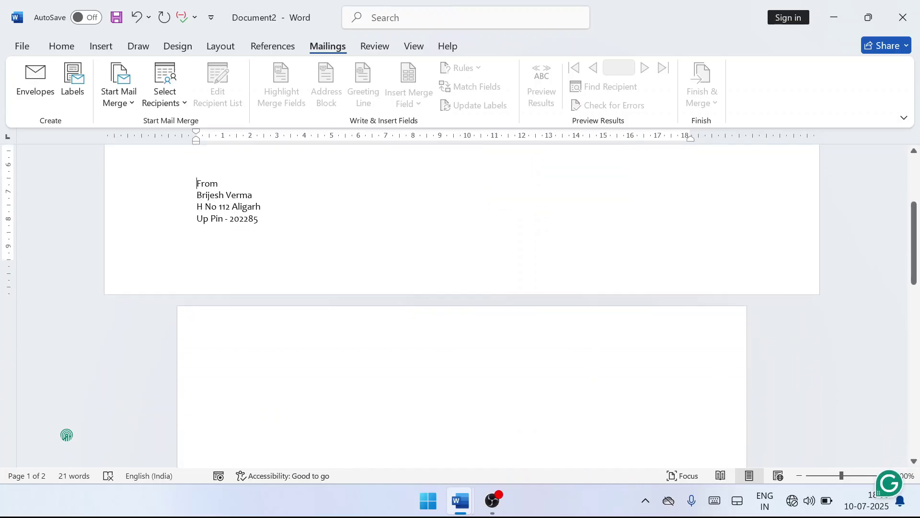
{"action": "left_click", "coordinate": [247, 381]}
{"action": "left_click", "coordinate": [75, 91]}
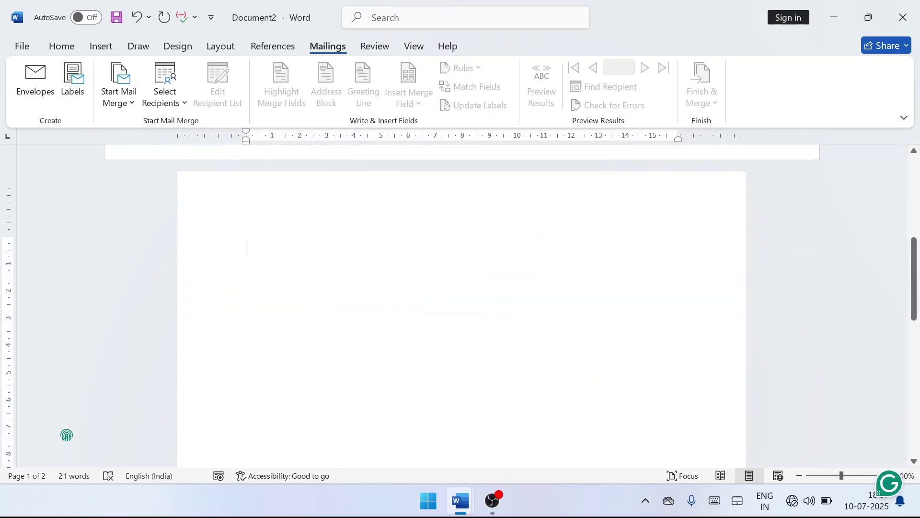
{"action": "left_click", "coordinate": [293, 242]}
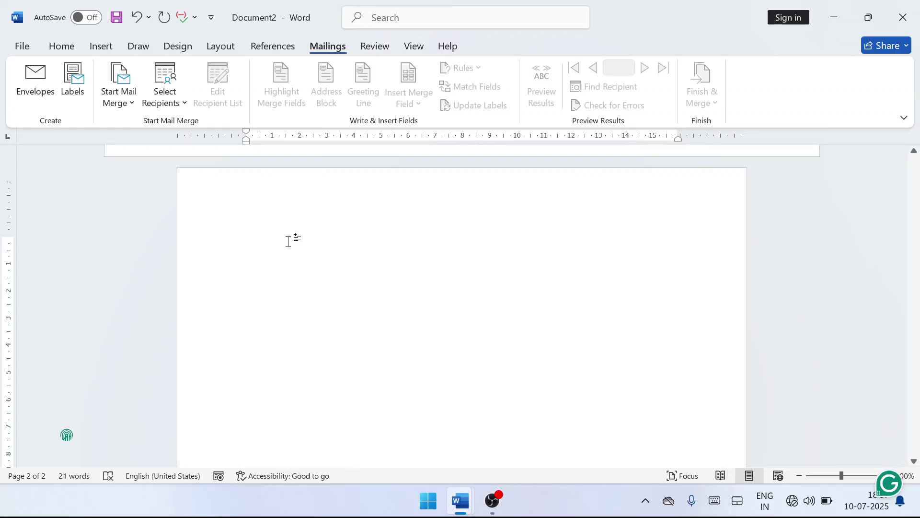
{"action": "left_click", "coordinate": [67, 96]}
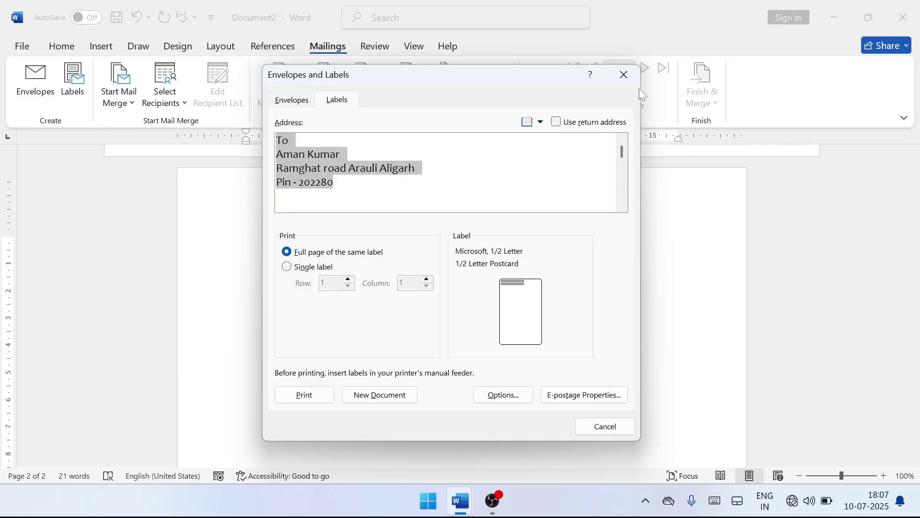
{"action": "left_click", "coordinate": [624, 75]}
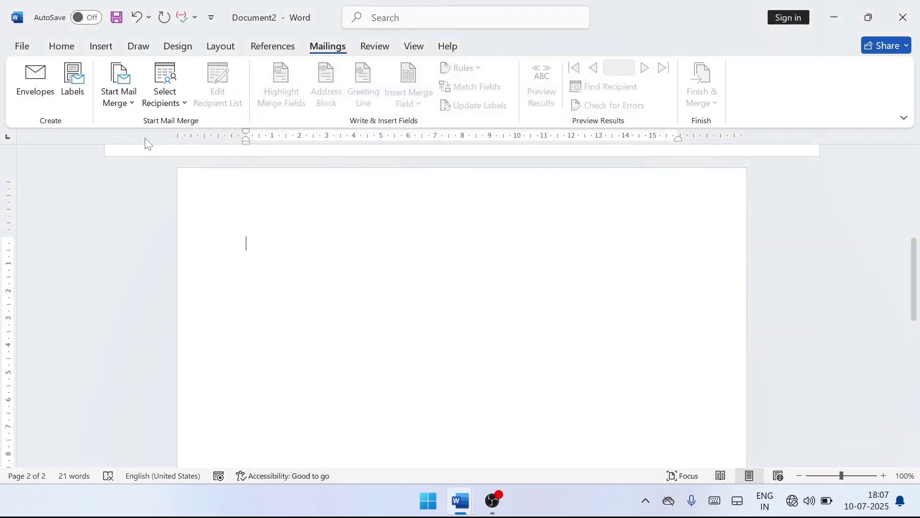
{"action": "left_click", "coordinate": [77, 84]}
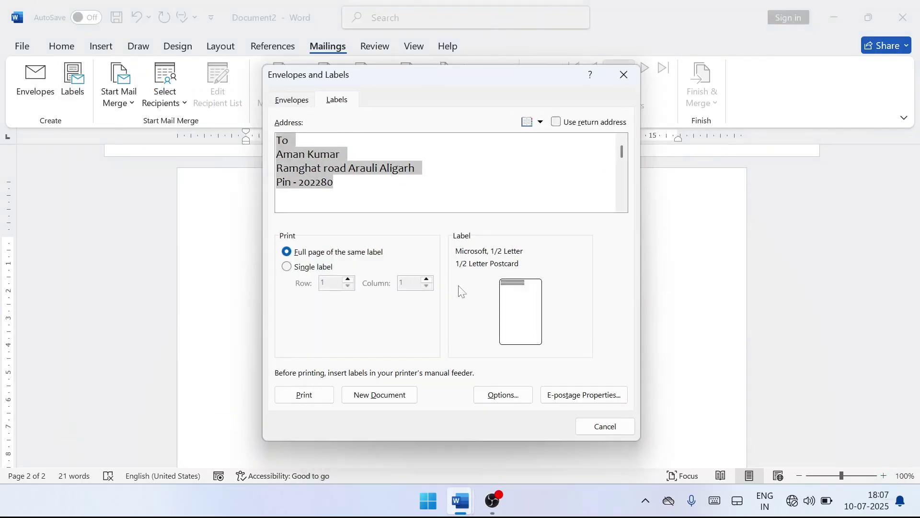
{"action": "left_click", "coordinate": [379, 394]}
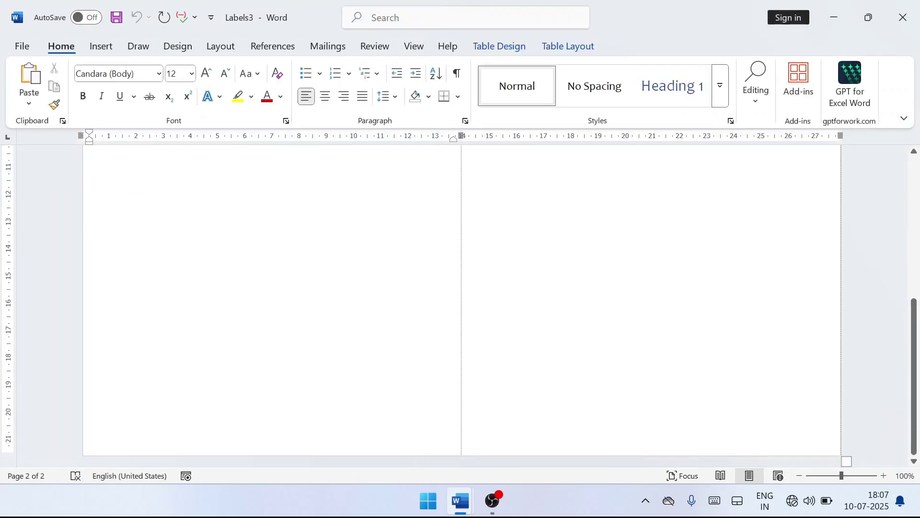
Look over the Labels3 labels, then close Labels3 choosing Don't Save.
{"action": "scroll", "coordinate": [460, 307], "scroll_direction": "down", "scroll_amount": 5}
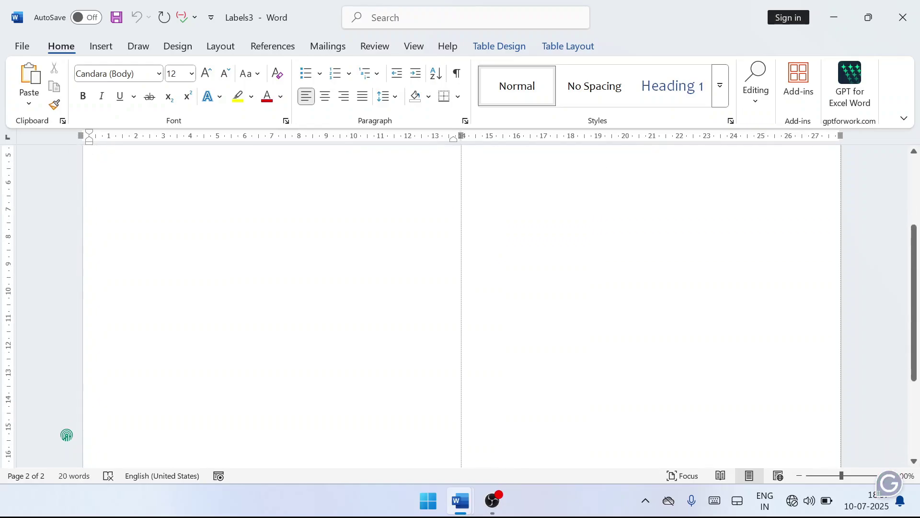
{"action": "scroll", "coordinate": [460, 306], "scroll_direction": "up", "scroll_amount": 5}
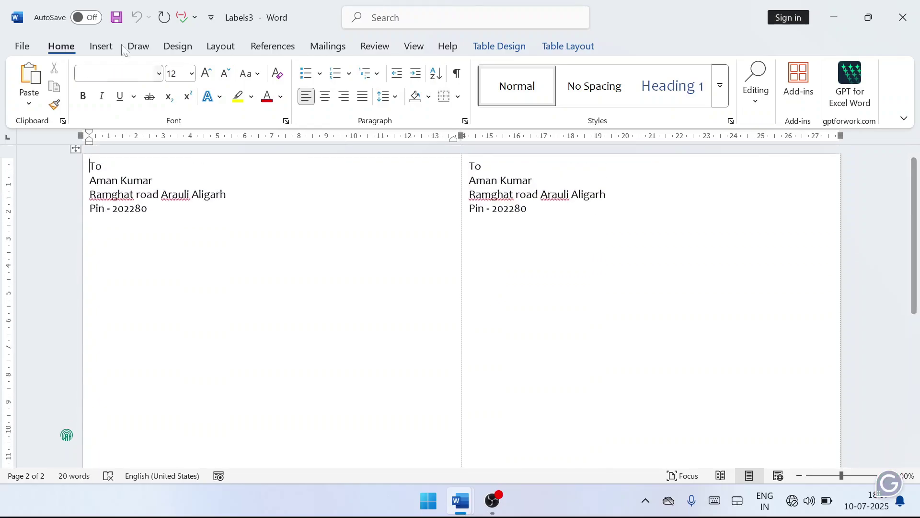
{"action": "left_click", "coordinate": [328, 47]}
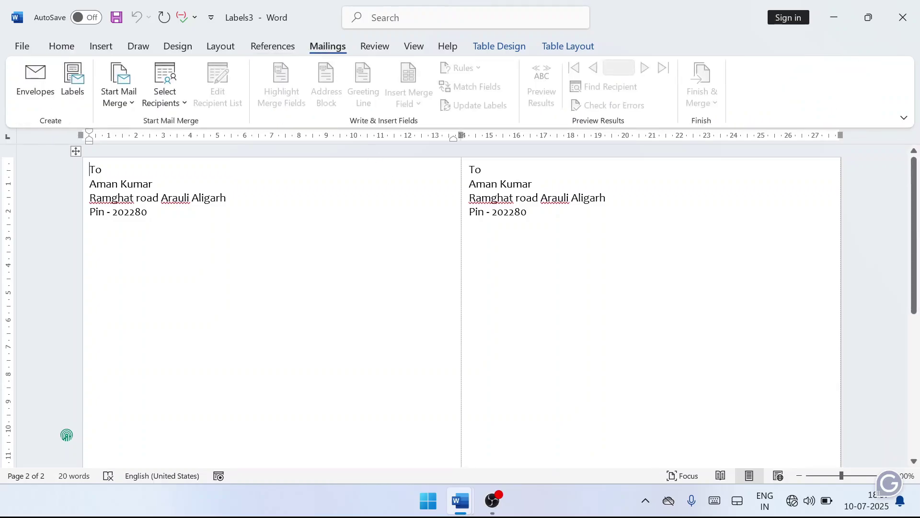
{"action": "left_click", "coordinate": [490, 211]}
{"action": "scroll", "coordinate": [729, 257], "scroll_direction": "down", "scroll_amount": 1}
{"action": "scroll", "coordinate": [729, 256], "scroll_direction": "up", "scroll_amount": 1}
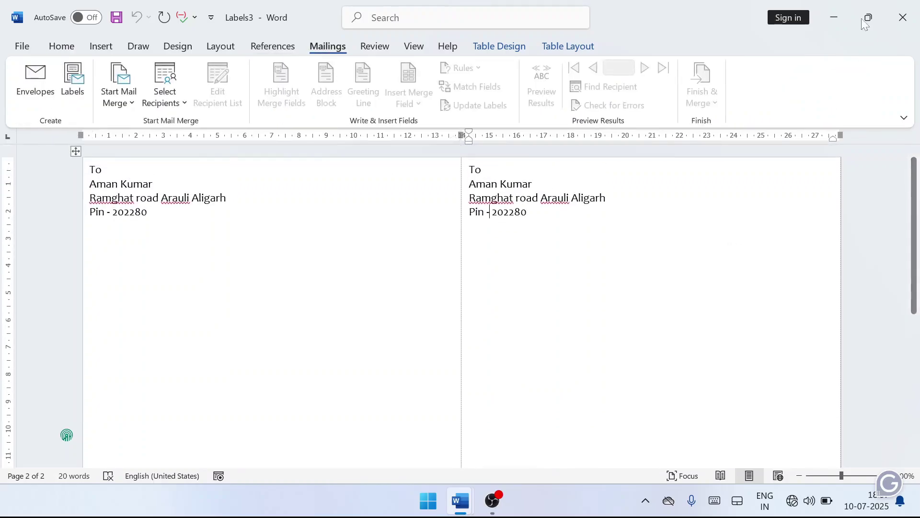
{"action": "left_click", "coordinate": [904, 12]}
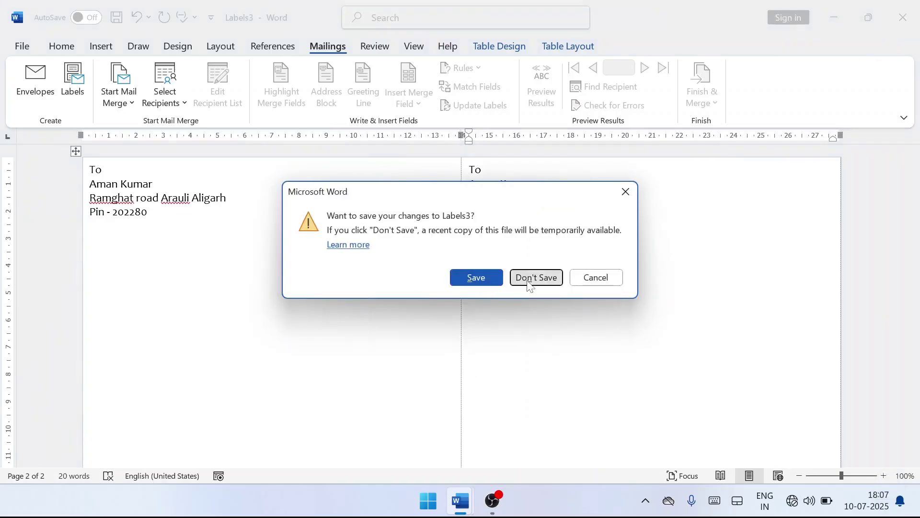
{"action": "left_click", "coordinate": [529, 283]}
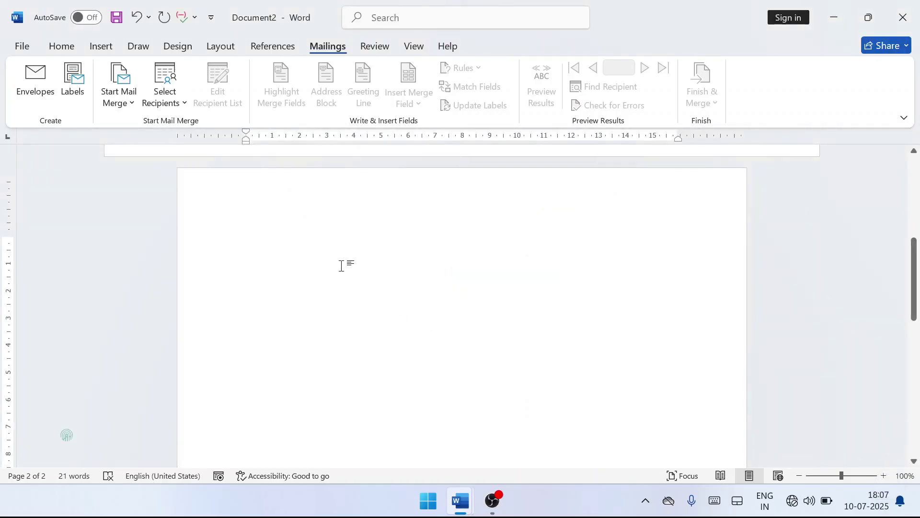
Replace the label address with Name :-, Class :-, Subject : and Roll No:- lines, then open label Options.
{"action": "left_click", "coordinate": [73, 86]}
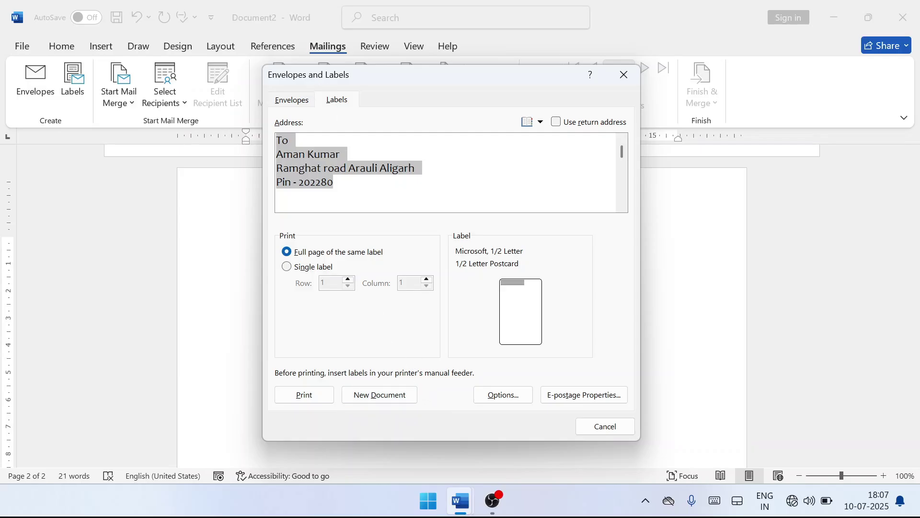
{"action": "key", "text": "Delete"}
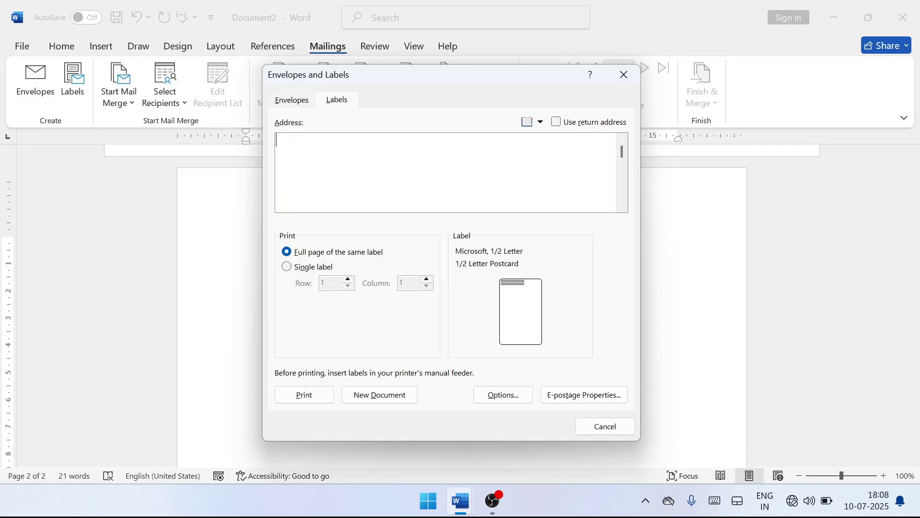
{"action": "type", "text": "Name :-"}
{"action": "key", "text": "Return"}
{"action": "type", "text": "Class :-"}
{"action": "key", "text": "Return"}
{"action": "type", "text": "Subject : "}
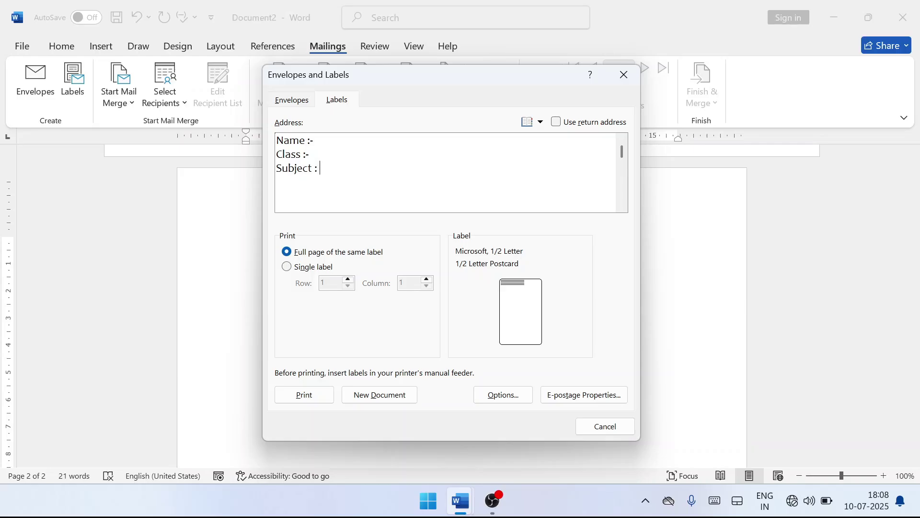
{"action": "type", "text": "Roll No:-"}
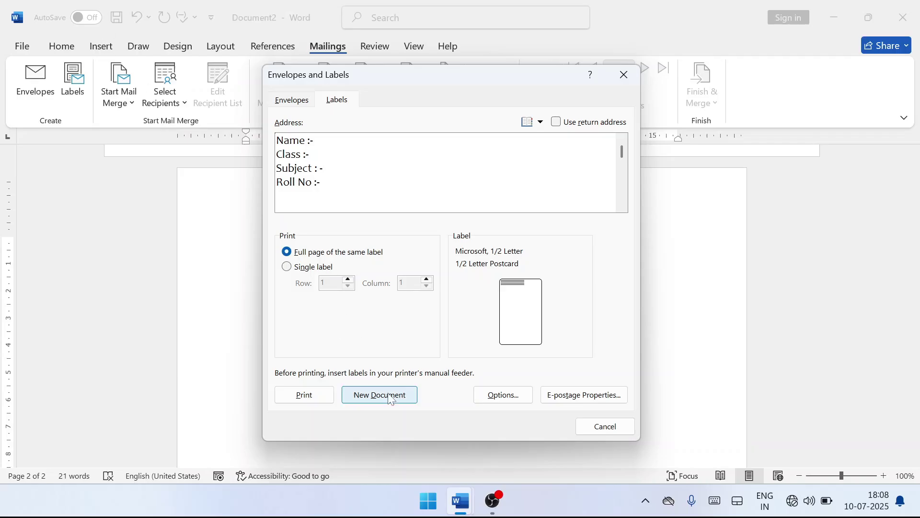
{"action": "left_click", "coordinate": [503, 400]}
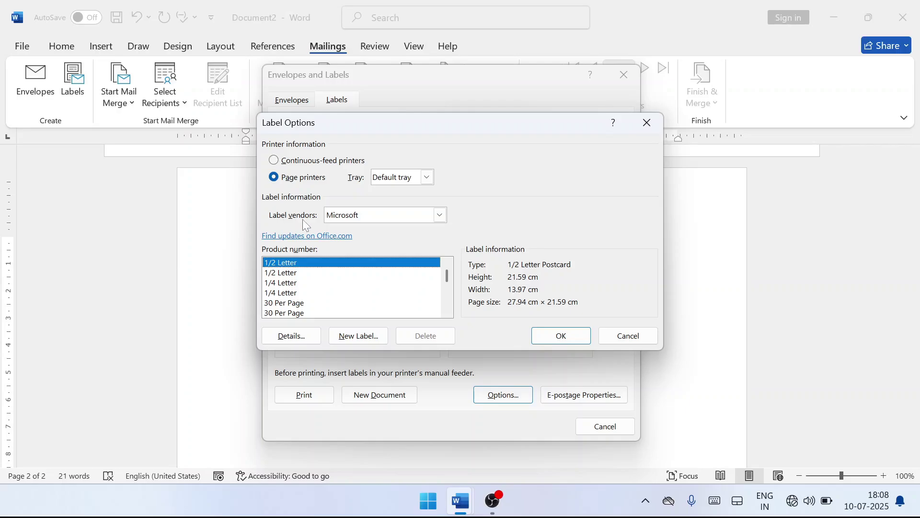
Choose vendor A-ONE and product A-ONE 26505 (A4, 24 labels), then confirm with OK.
{"action": "left_click", "coordinate": [440, 216]}
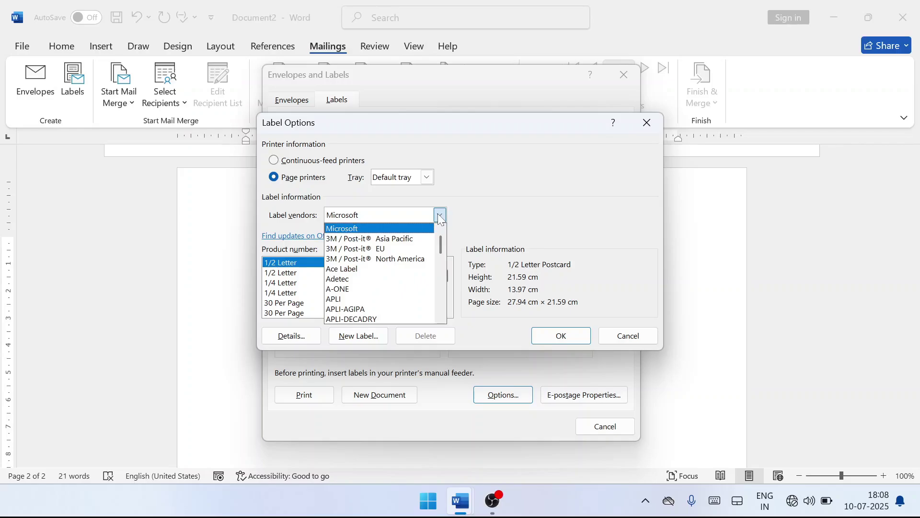
{"action": "left_click", "coordinate": [380, 289]}
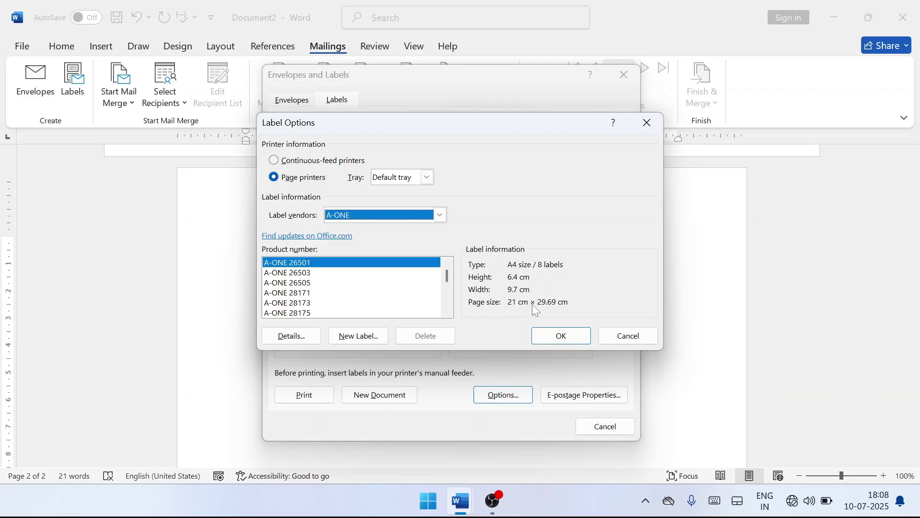
{"action": "left_click", "coordinate": [279, 273]}
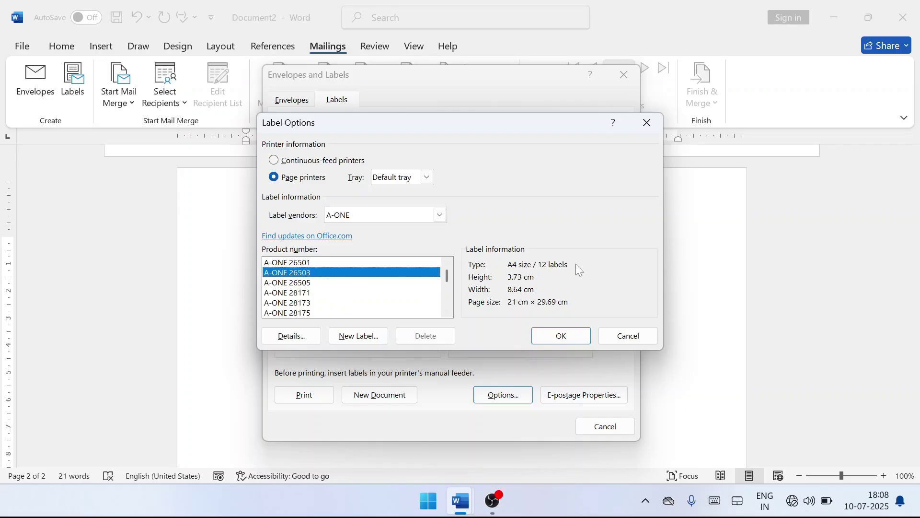
{"action": "left_click", "coordinate": [301, 284]}
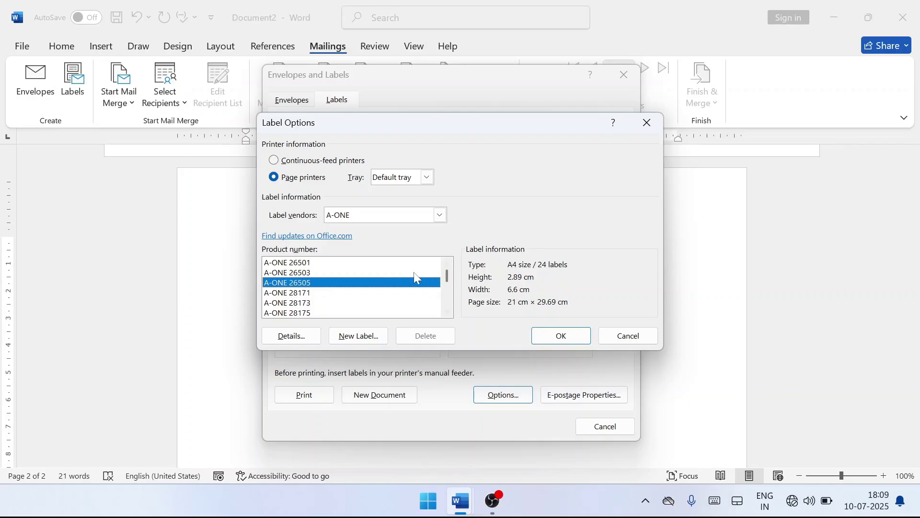
{"action": "left_click", "coordinate": [566, 343]}
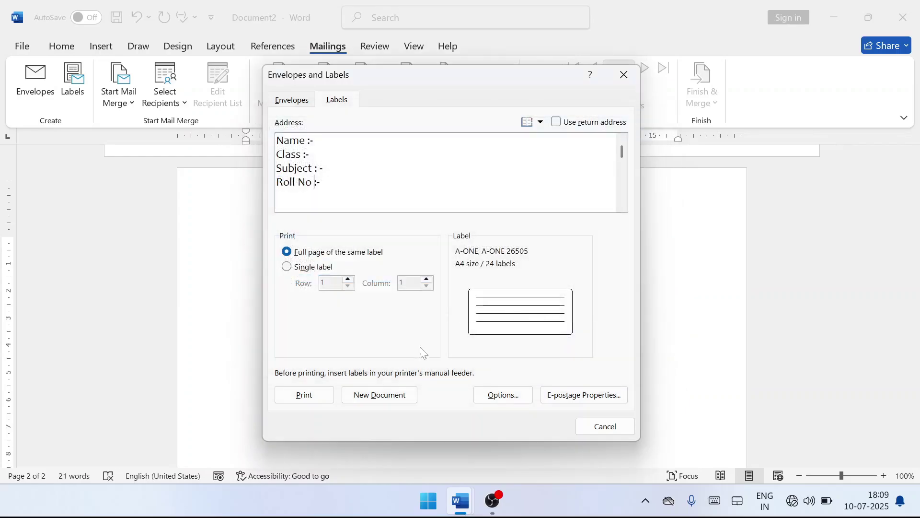
Generate the Labels4 document and scroll through its grid of Name, Class, Subject and Roll No labels.
{"action": "left_click", "coordinate": [389, 396]}
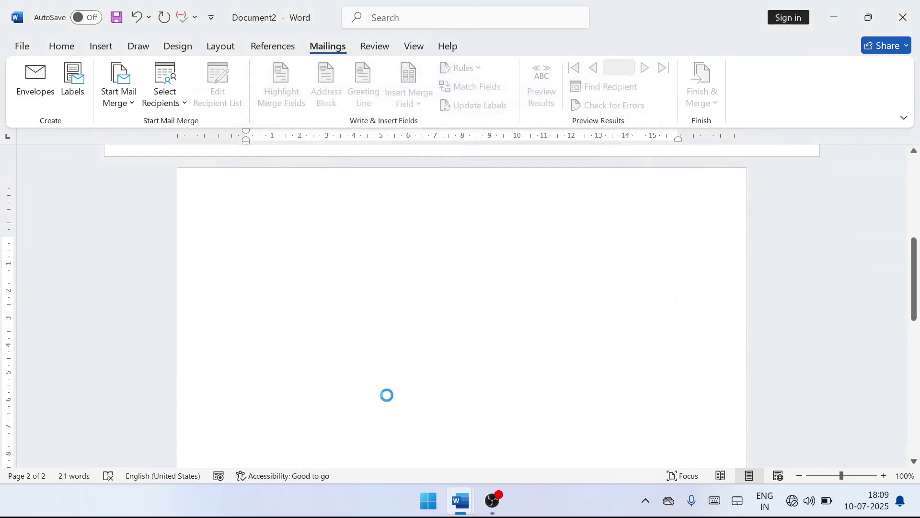
{"action": "scroll", "coordinate": [460, 307], "scroll_direction": "down", "scroll_amount": 10}
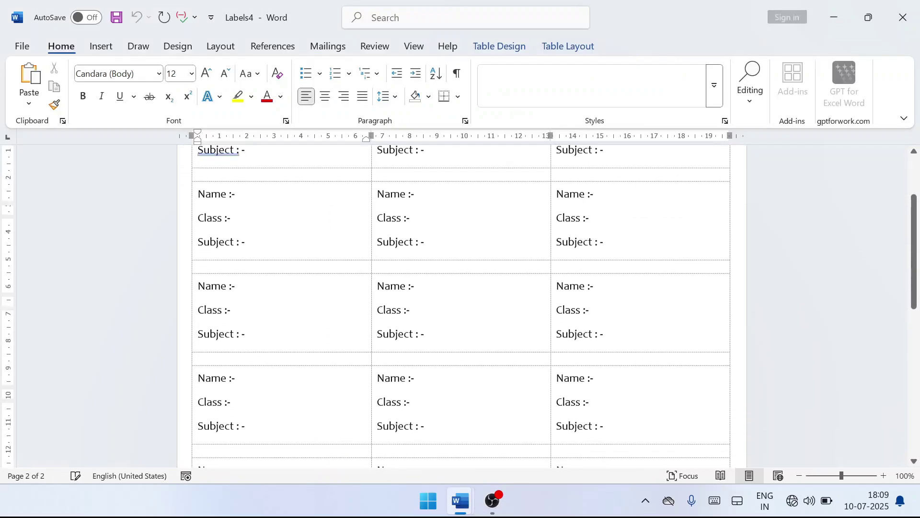
{"action": "scroll", "coordinate": [461, 307], "scroll_direction": "down", "scroll_amount": 3}
{"action": "scroll", "coordinate": [67, 434], "scroll_direction": "up", "scroll_amount": 13}
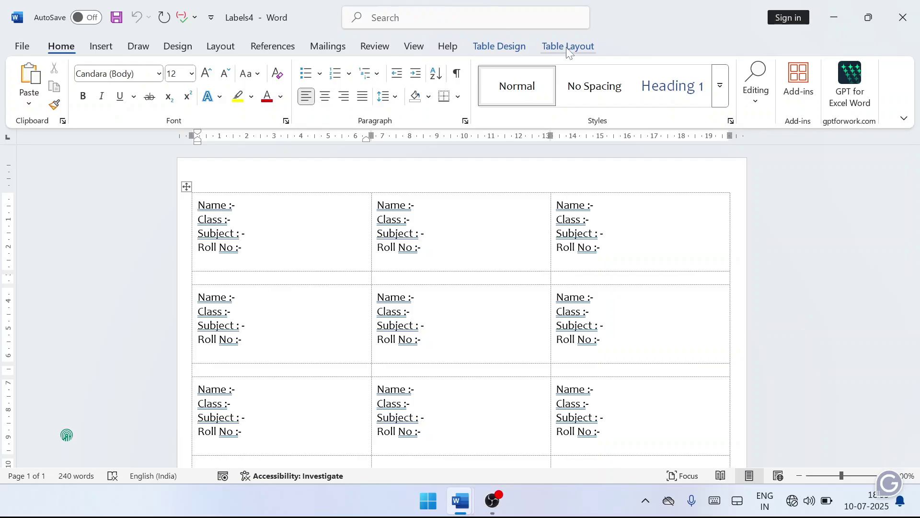
Make the first label's four lines red and keep them left-aligned.
{"action": "left_click", "coordinate": [496, 48]}
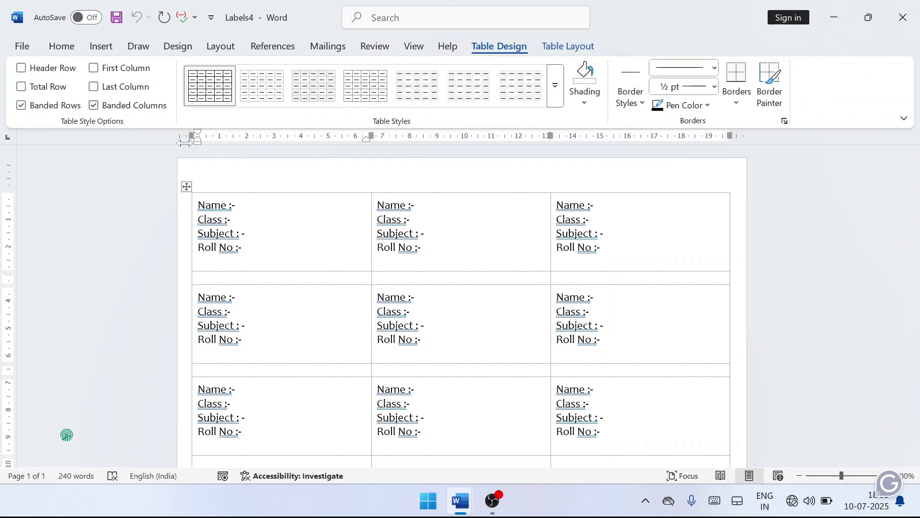
{"action": "left_click_drag", "start_coordinate": [242, 248], "coordinate": [198, 204]}
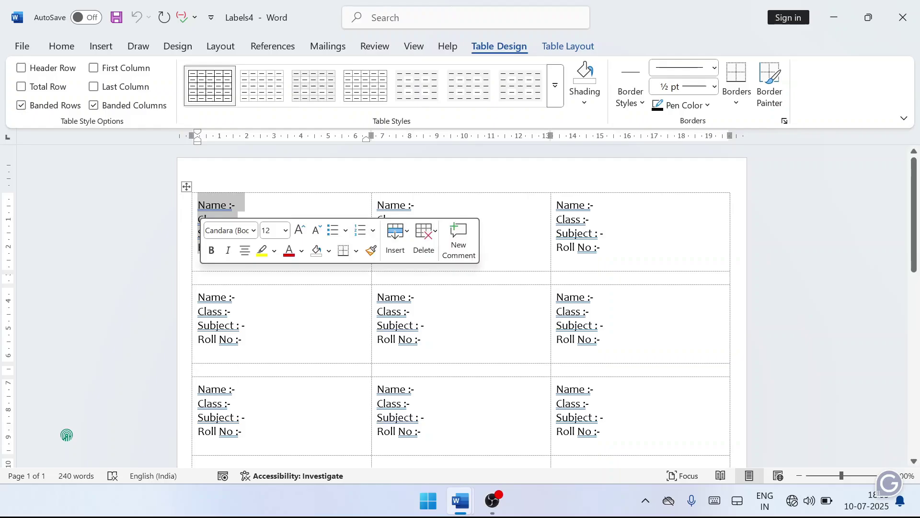
{"action": "left_click", "coordinate": [67, 39]}
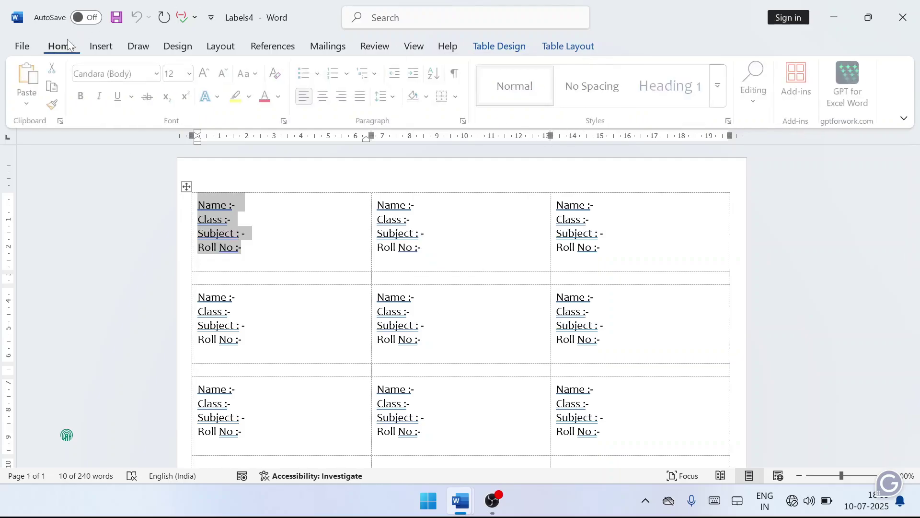
{"action": "left_click", "coordinate": [325, 96]}
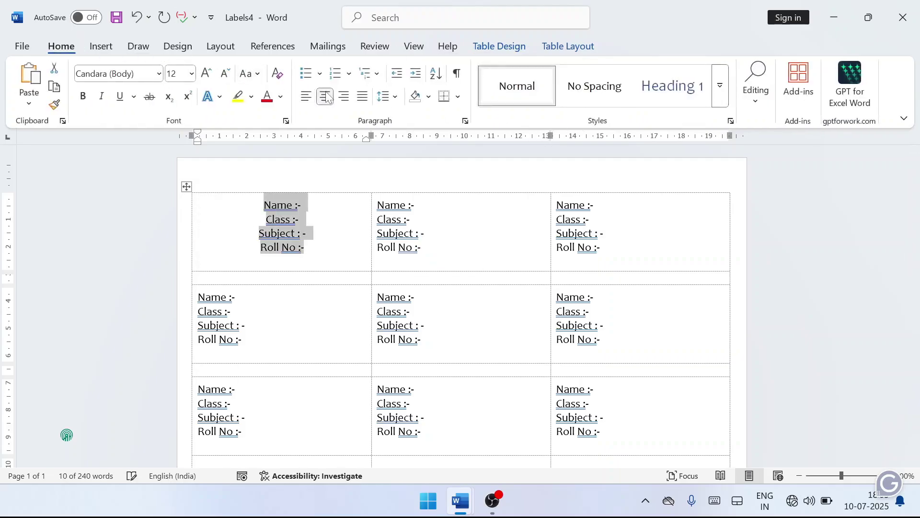
{"action": "left_click", "coordinate": [305, 97]}
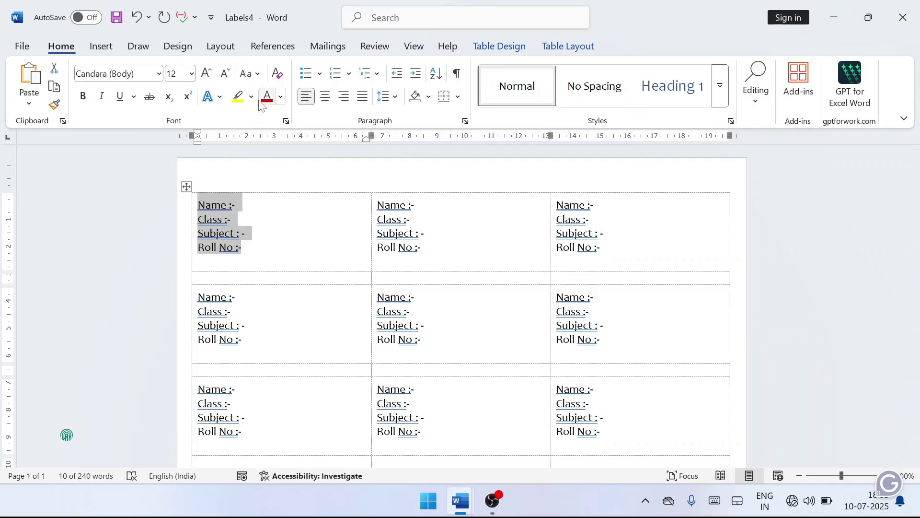
{"action": "left_click", "coordinate": [281, 97]}
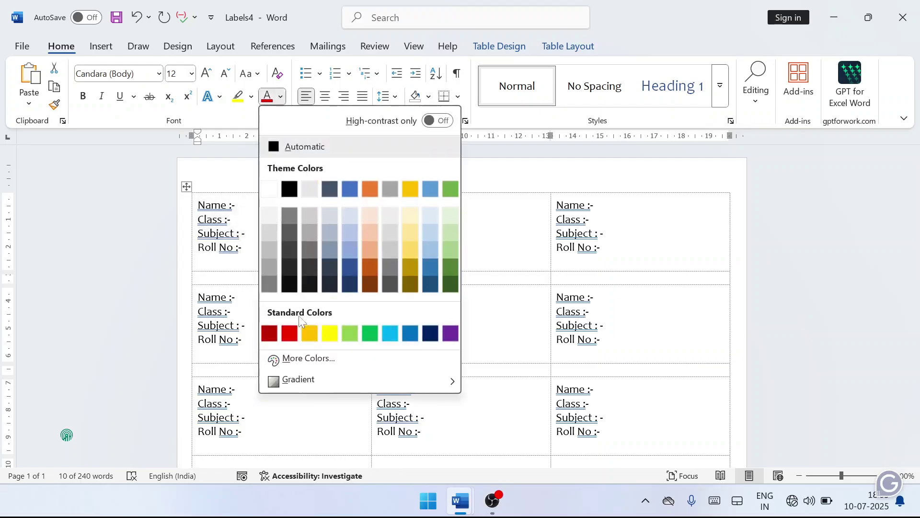
{"action": "left_click", "coordinate": [289, 333]}
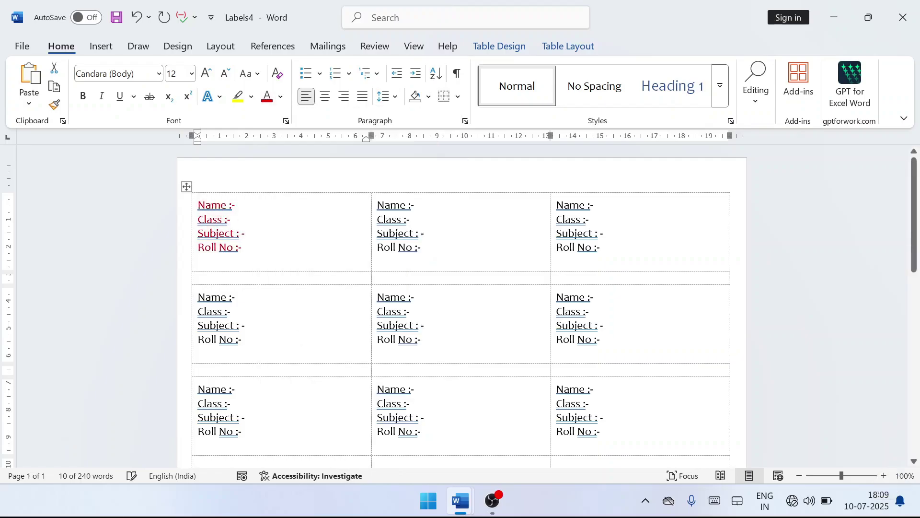
{"action": "left_click", "coordinate": [280, 252]}
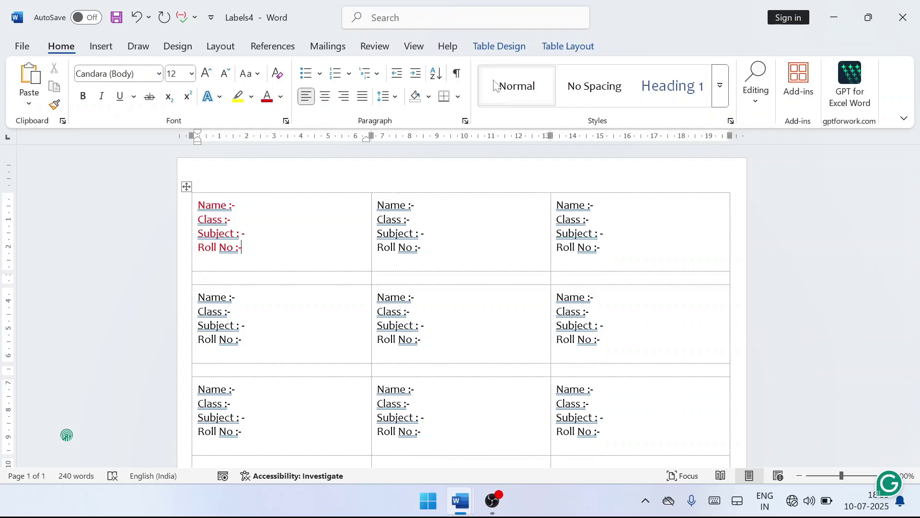
Select the entire label table and delete it, leaving Labels4 blank.
{"action": "scroll", "coordinate": [439, 238], "scroll_direction": "down", "scroll_amount": 10}
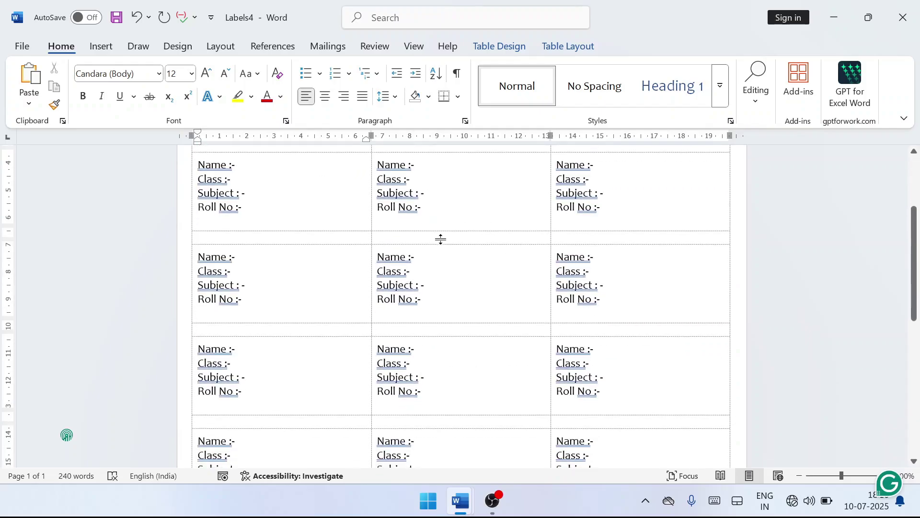
{"action": "scroll", "coordinate": [365, 305], "scroll_direction": "up", "scroll_amount": 1}
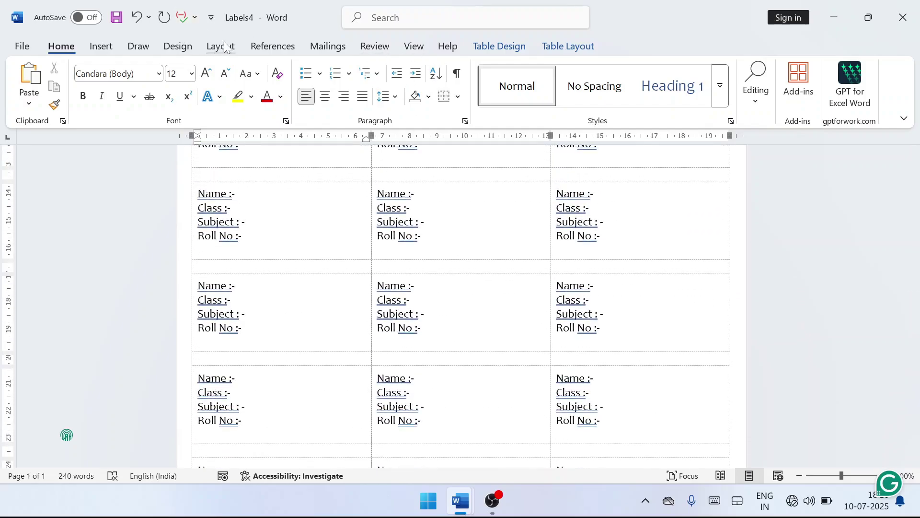
{"action": "left_click", "coordinate": [328, 46]}
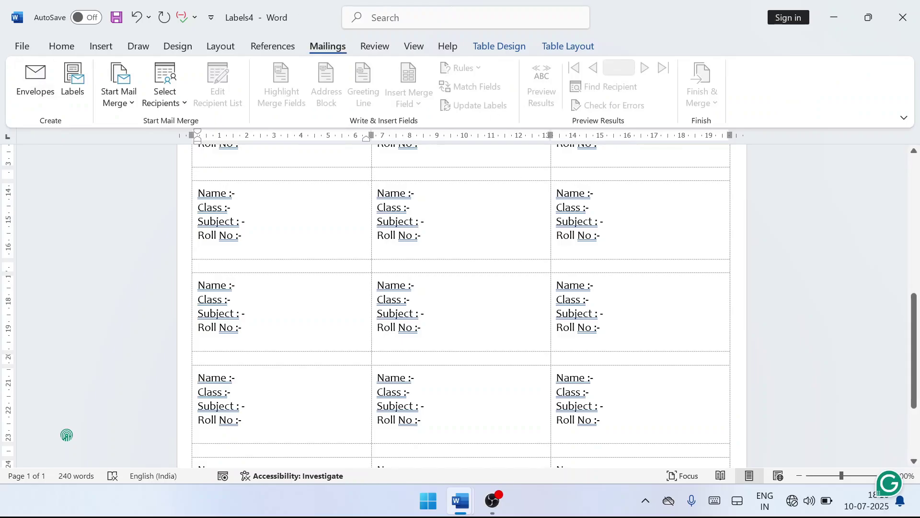
{"action": "scroll", "coordinate": [214, 212], "scroll_direction": "down", "scroll_amount": 1}
{"action": "scroll", "coordinate": [214, 212], "scroll_direction": "up", "scroll_amount": 10}
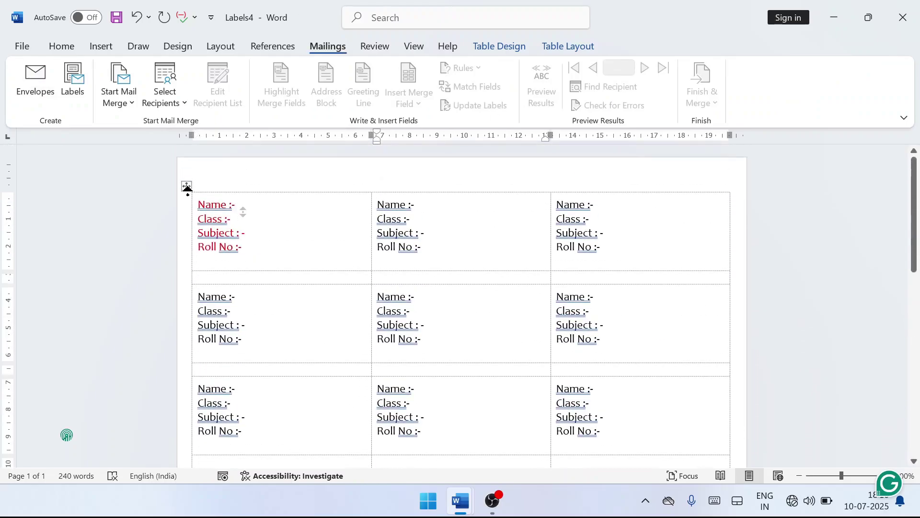
{"action": "left_click", "coordinate": [185, 187]}
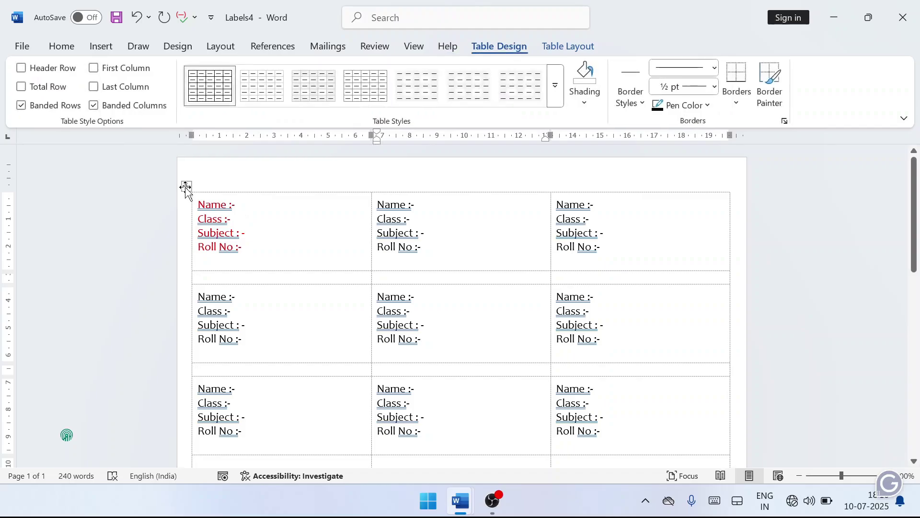
{"action": "left_click", "coordinate": [185, 187]}
{"action": "key", "text": "BackSpace"}
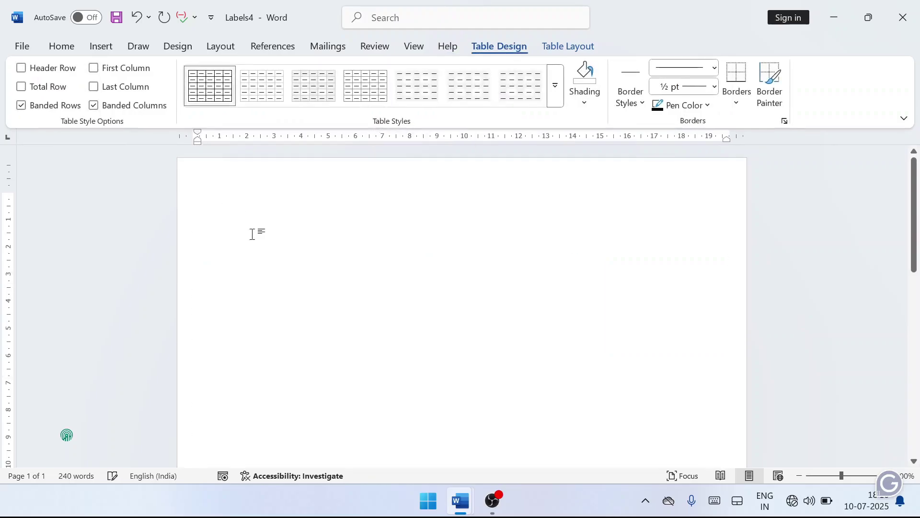
Close Labels4 with Don't Save and bring up the open Word windows.
{"action": "left_click", "coordinate": [313, 47]}
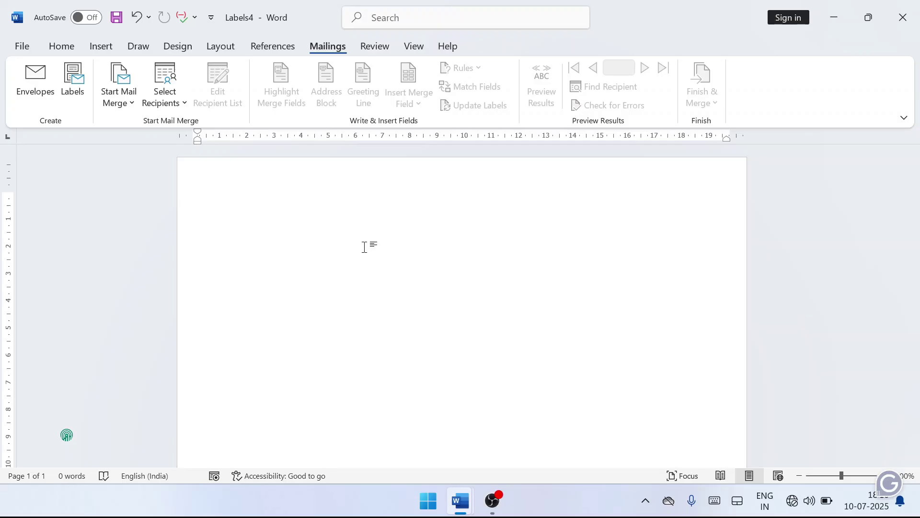
{"action": "left_click", "coordinate": [898, 30]}
{"action": "left_click", "coordinate": [535, 277]}
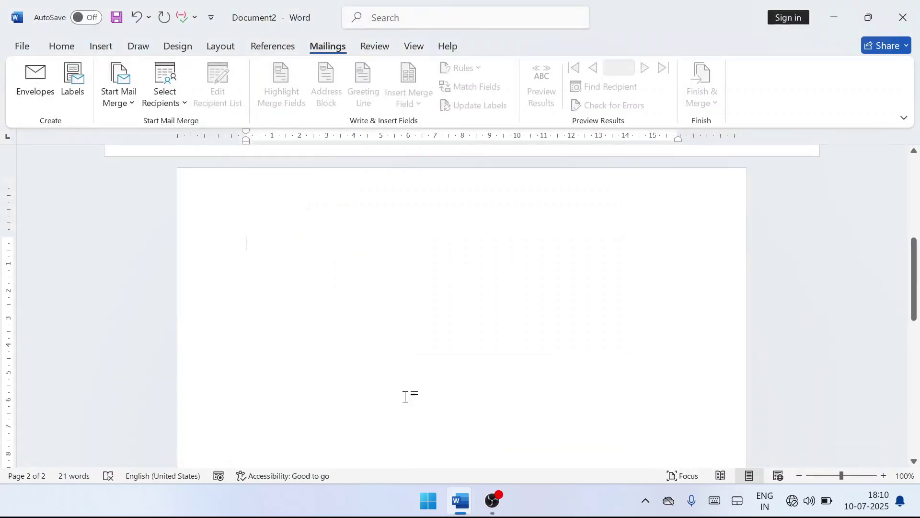
{"action": "left_click", "coordinate": [460, 501]}
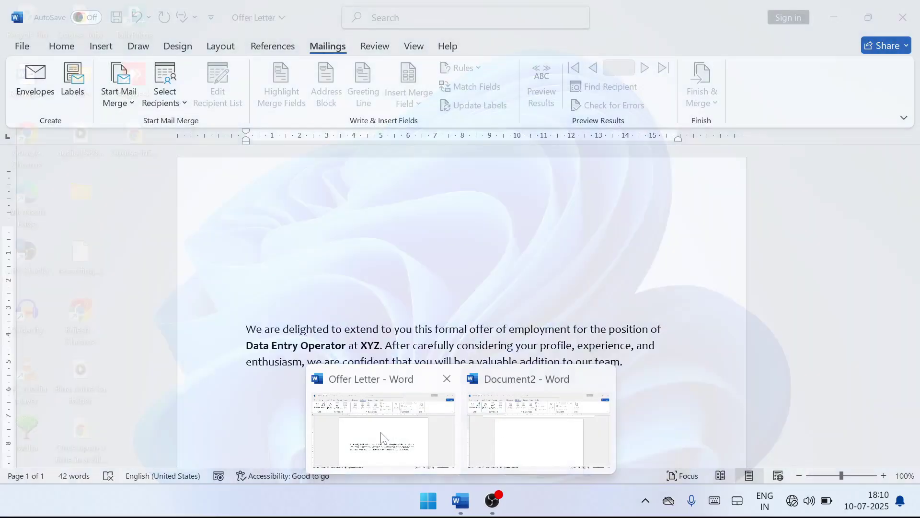
In Offer Letter, type 'Name : -', 'Address: -' and 'Contact No.' lines above the offer paragraph.
{"action": "left_click", "coordinate": [382, 438]}
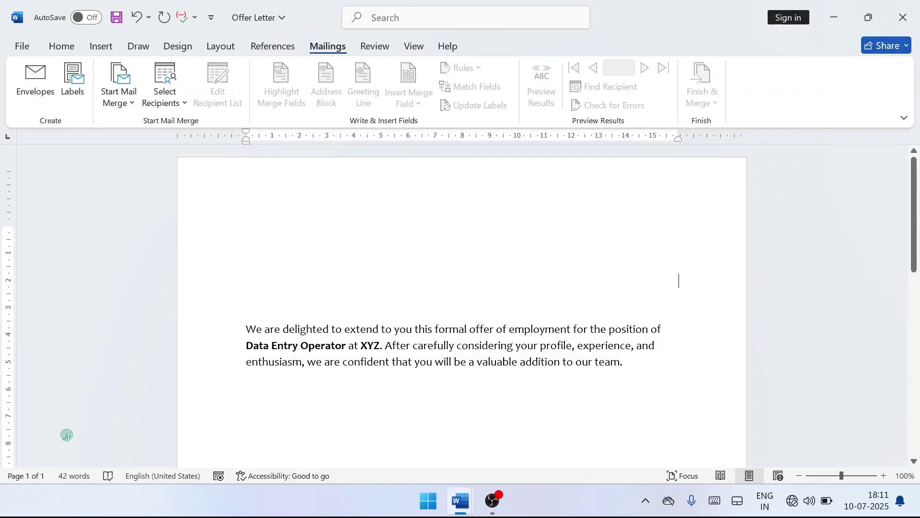
{"action": "left_click", "coordinate": [246, 329]}
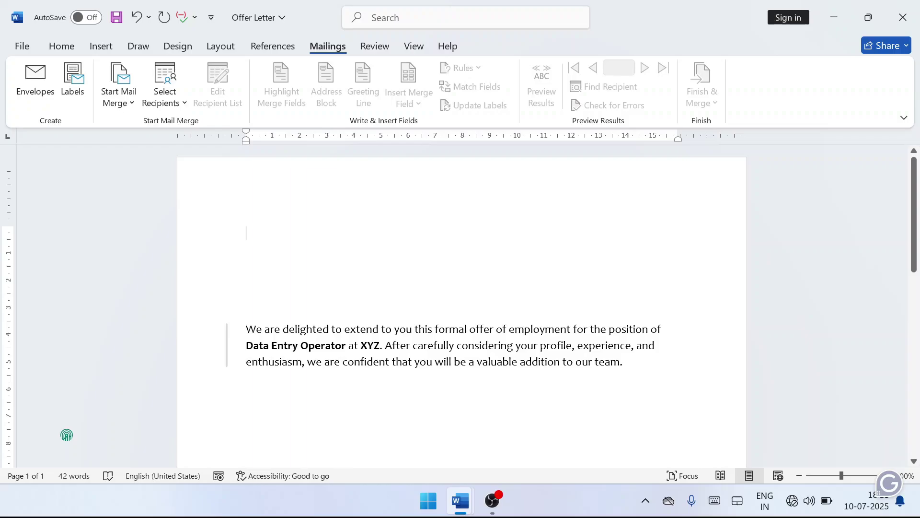
{"action": "type", "text": "Name"}
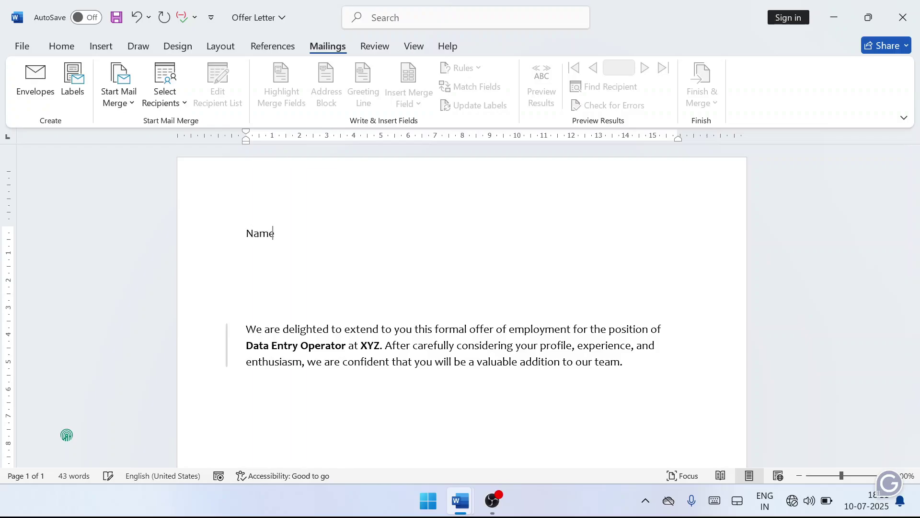
{"action": "type", "text": " : -"}
{"action": "key", "text": "Return"}
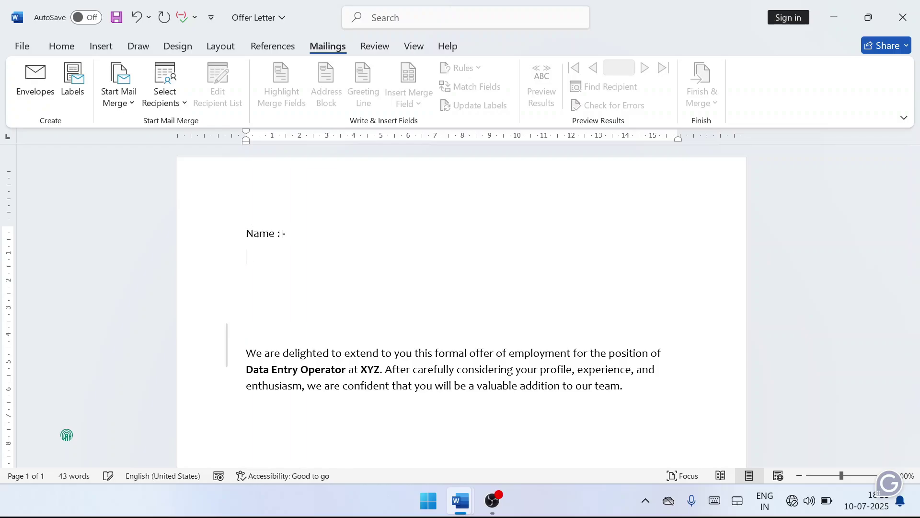
{"action": "type", "text": "Address: -"}
{"action": "key", "text": "Return"}
{"action": "type", "text": "C"}
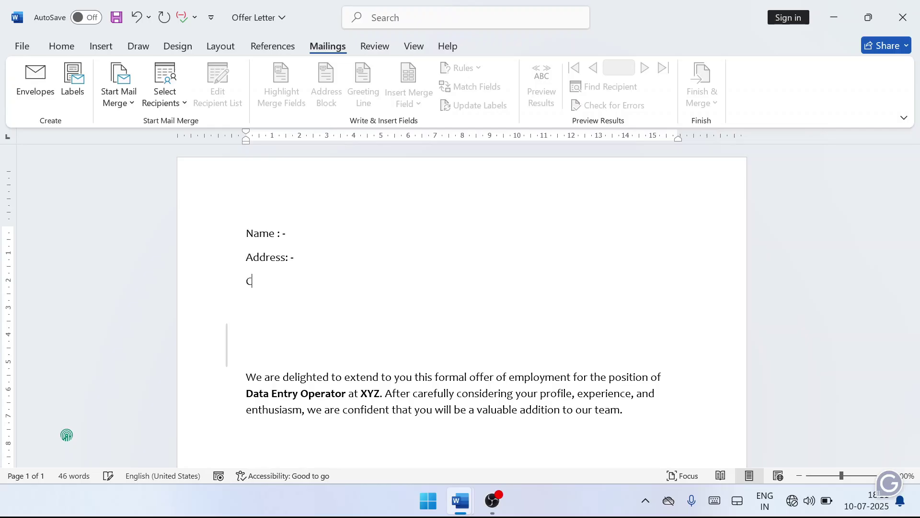
{"action": "type", "text": "ontact No."}
{"action": "key", "text": "Return"}
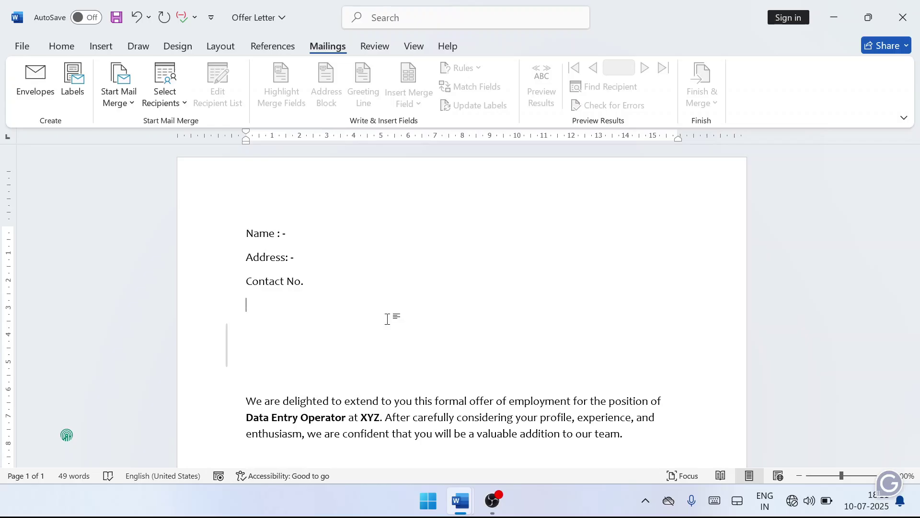
Add a 'State :-' line below Contact No., undoing a stray '; -' insertion.
{"action": "type", "text": "State"}
{"action": "key", "text": "Up"}
{"action": "type", "text": "; -"}
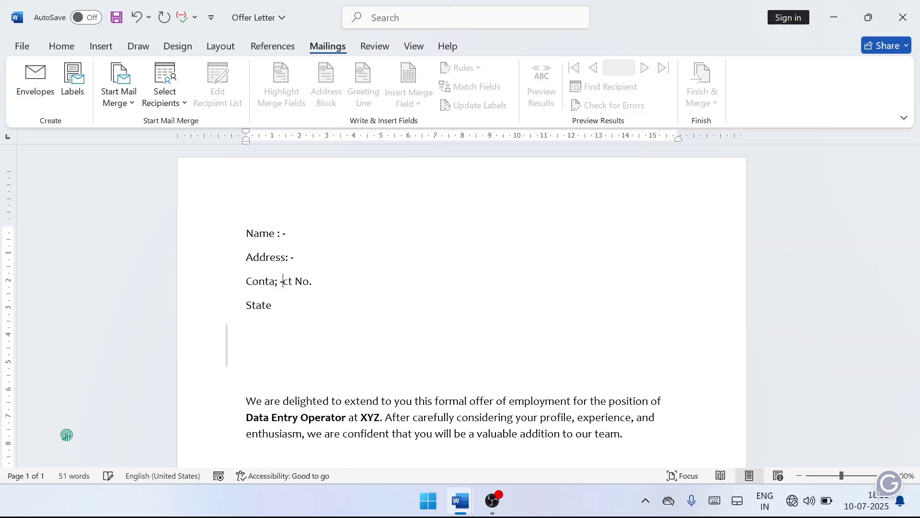
{"action": "key", "text": "ctrl+z"}
{"action": "key", "text": "Down"}
{"action": "type", "text": ":-"}
{"action": "key", "text": "Left"}
{"action": "key", "text": "Up"}
{"action": "key", "text": "Up"}
{"action": "key", "text": "Up"}
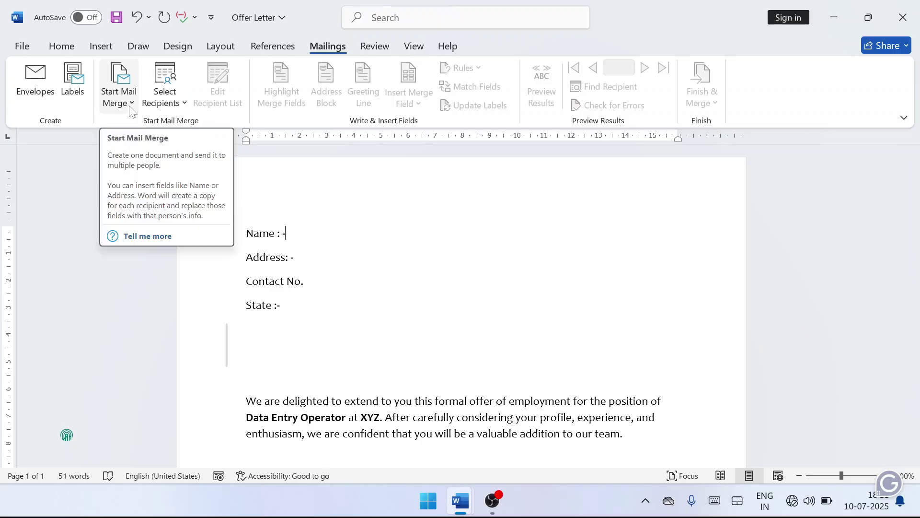
Open the Start Mail Merge dropdown on the Mailings tab.
{"action": "left_click", "coordinate": [131, 103]}
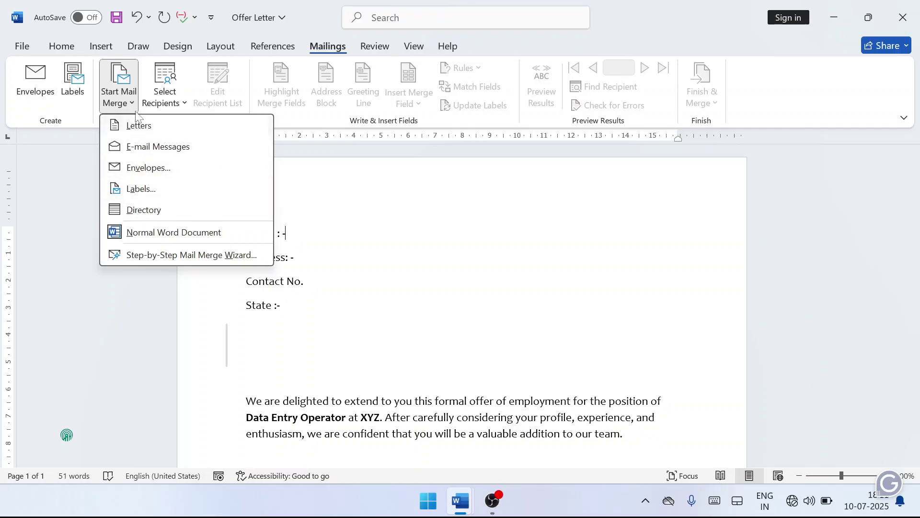
Run the Step-by-Step Mail Merge Wizard with Letters and the current document through to Step 3.
{"action": "left_click", "coordinate": [156, 260]}
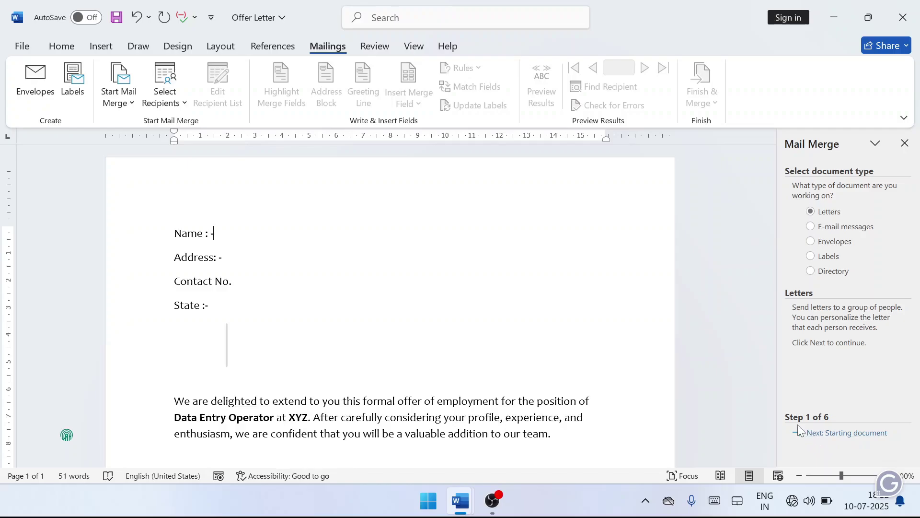
{"action": "left_click", "coordinate": [846, 433]}
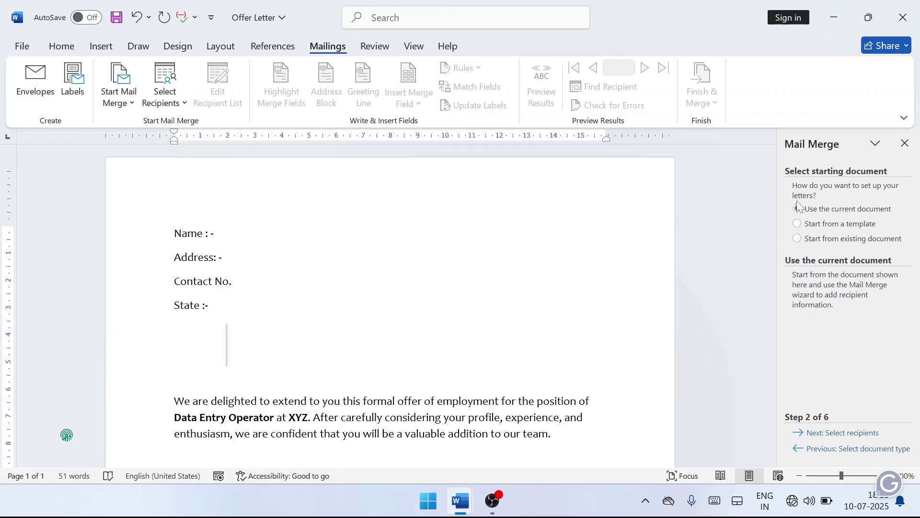
{"action": "left_click", "coordinate": [847, 433]}
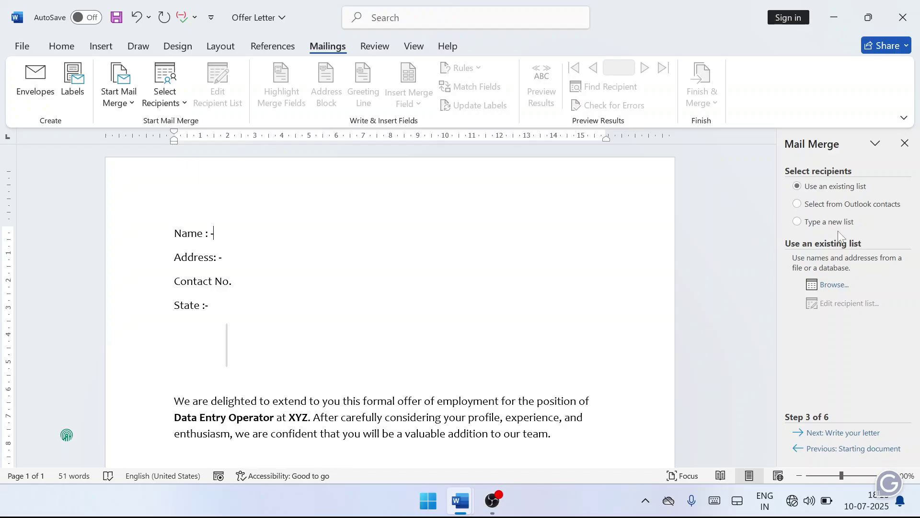
Choose 'Type a new list' and create a new, empty New Address List.
{"action": "left_click", "coordinate": [798, 223]}
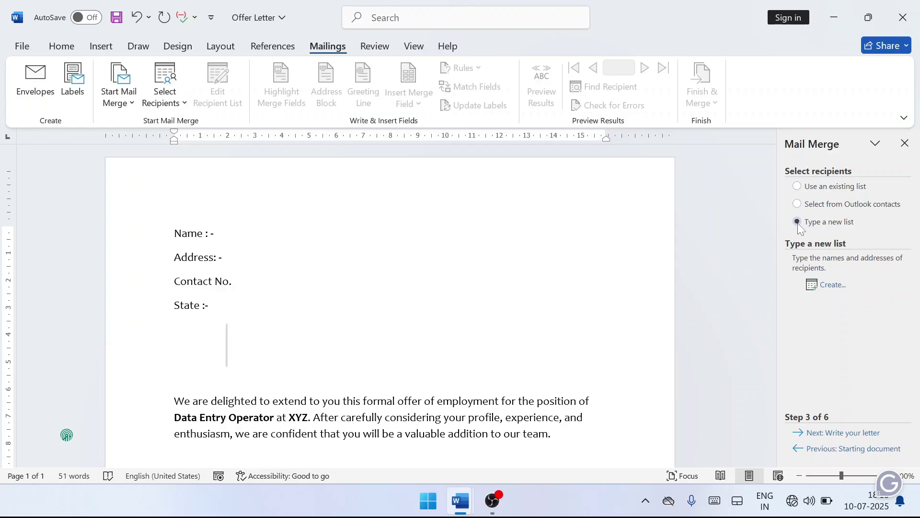
{"action": "left_click", "coordinate": [833, 285]}
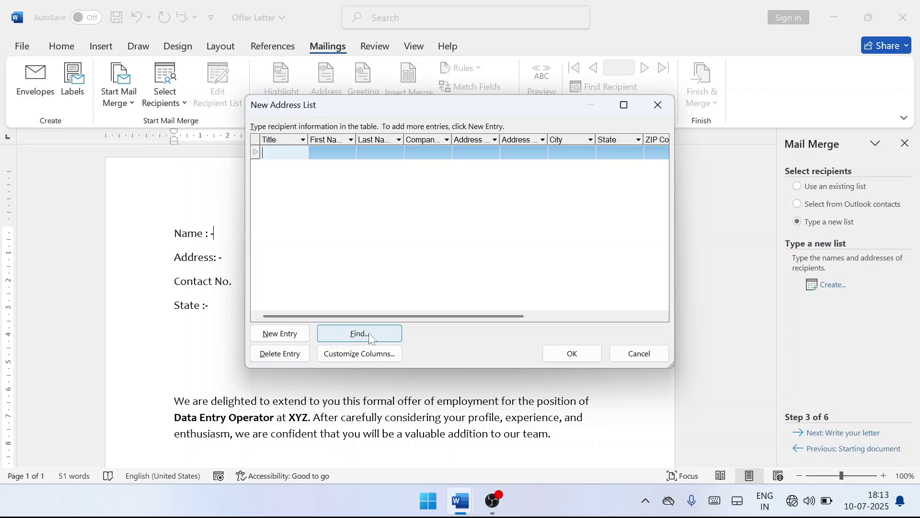
In Customize Columns, delete E-mail Address, Work Phone, Home Phone, Country or Region, ZIP Code and State.
{"action": "left_click", "coordinate": [357, 356]}
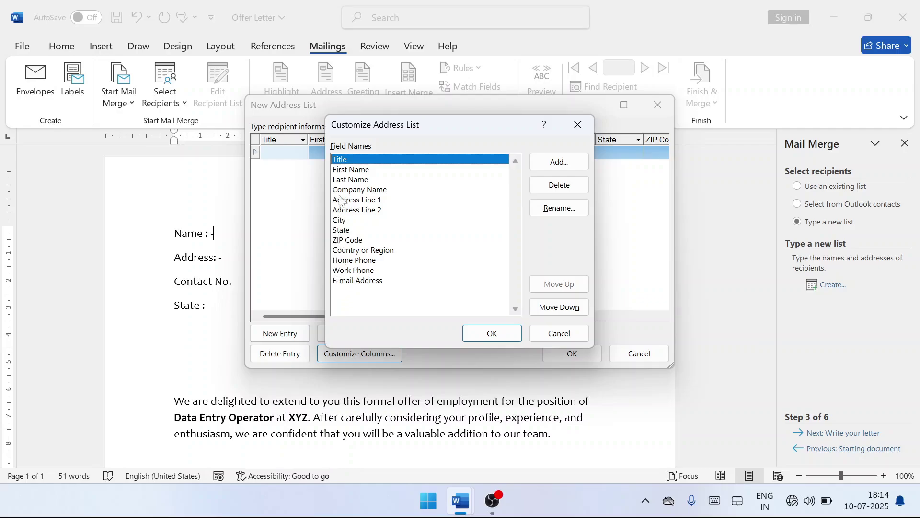
{"action": "left_click", "coordinate": [353, 281]}
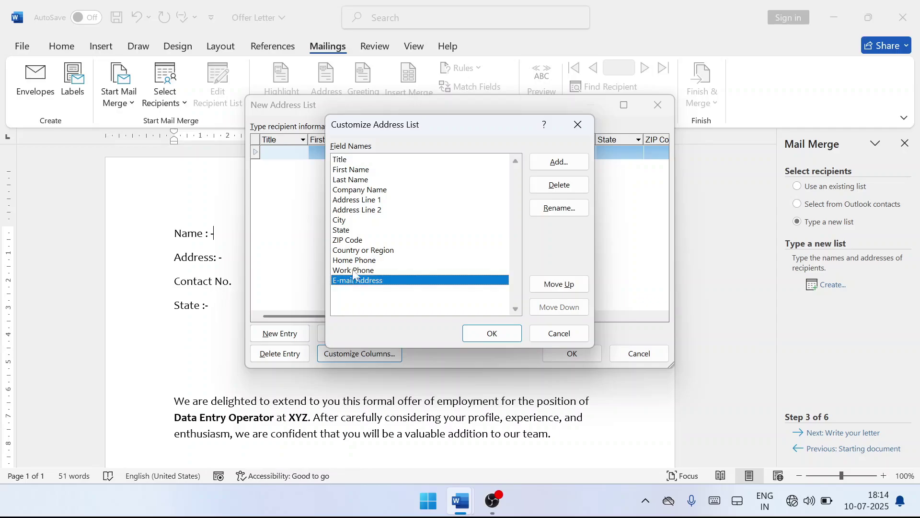
{"action": "left_click", "coordinate": [565, 190]}
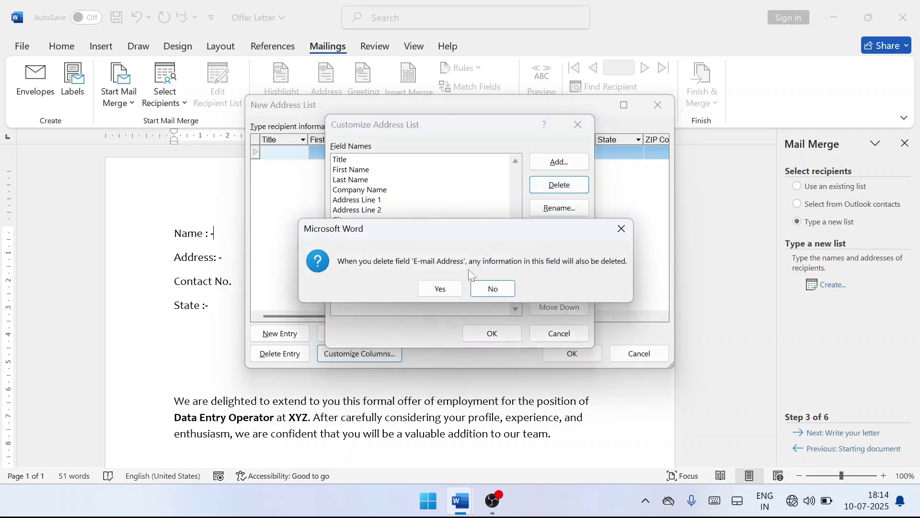
{"action": "left_click", "coordinate": [434, 288]}
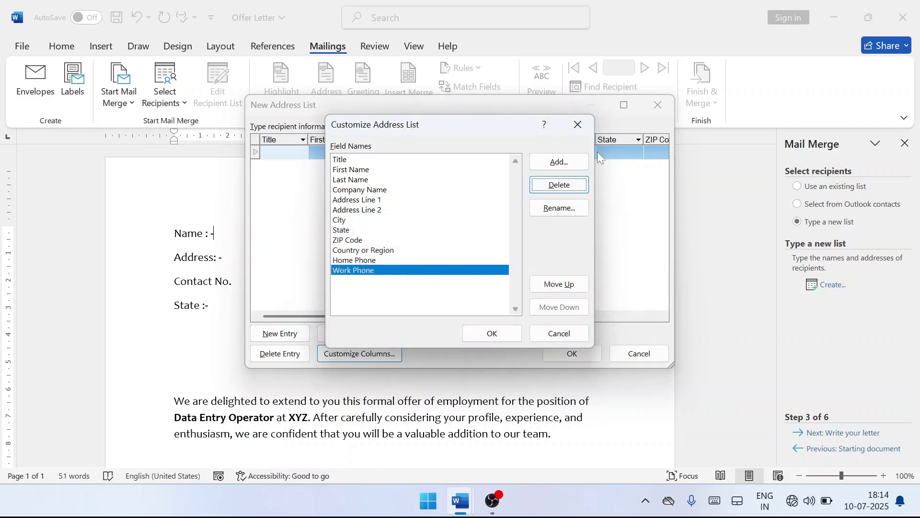
{"action": "left_click", "coordinate": [559, 185]}
{"action": "left_click", "coordinate": [440, 288]}
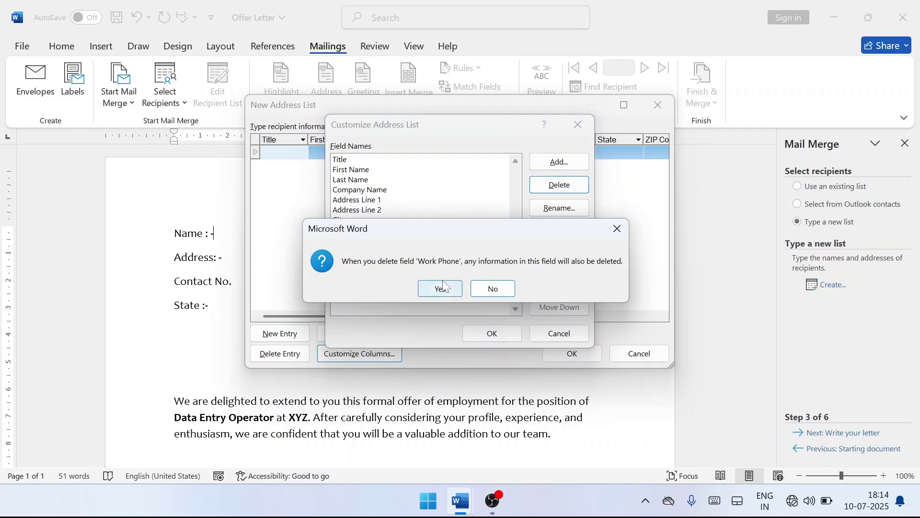
{"action": "left_click", "coordinate": [559, 184]}
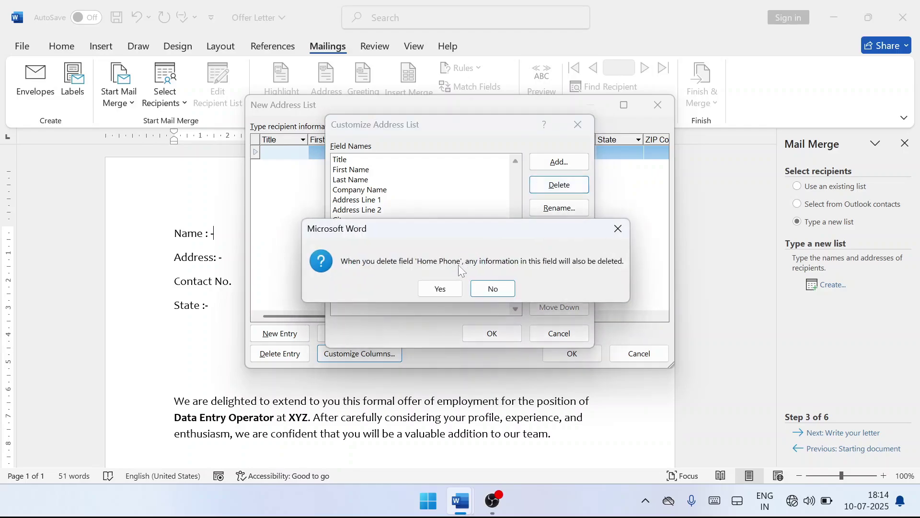
{"action": "left_click", "coordinate": [440, 288]}
{"action": "left_click", "coordinate": [559, 184]}
{"action": "left_click", "coordinate": [437, 286]}
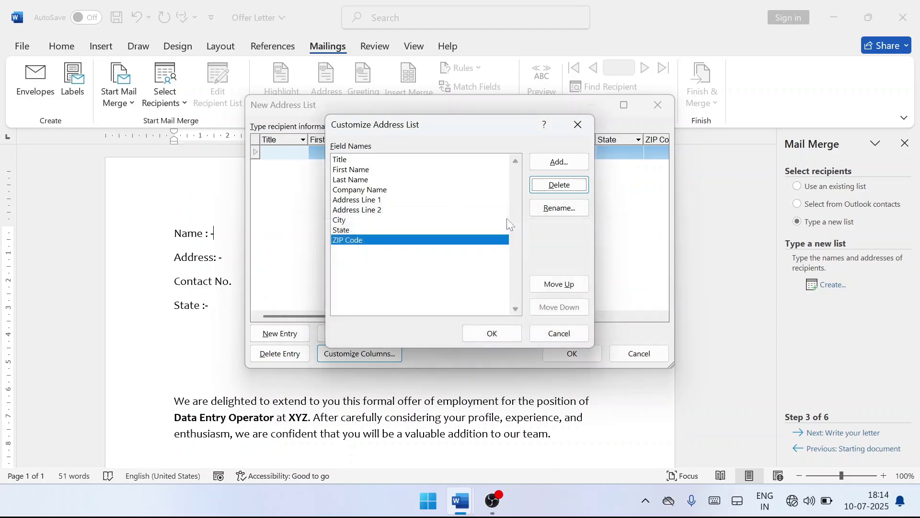
{"action": "left_click", "coordinate": [556, 185]}
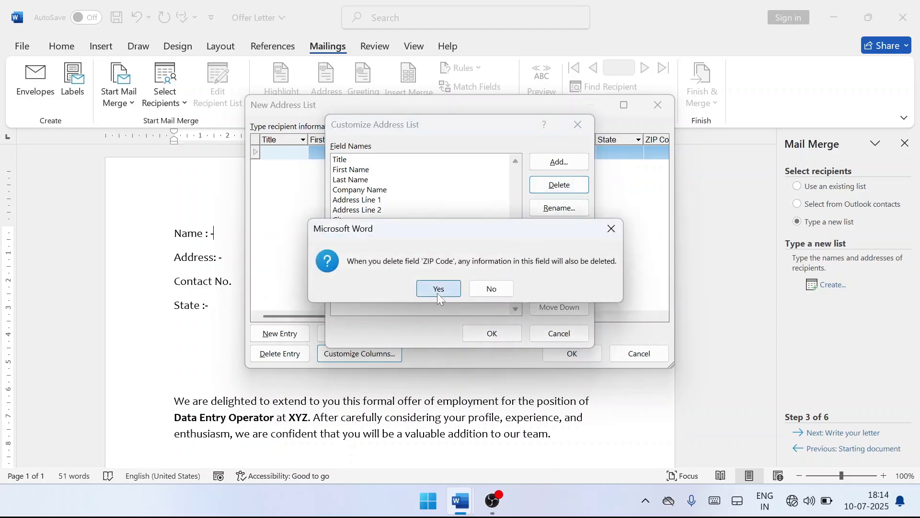
{"action": "left_click", "coordinate": [437, 288]}
{"action": "left_click", "coordinate": [559, 185]}
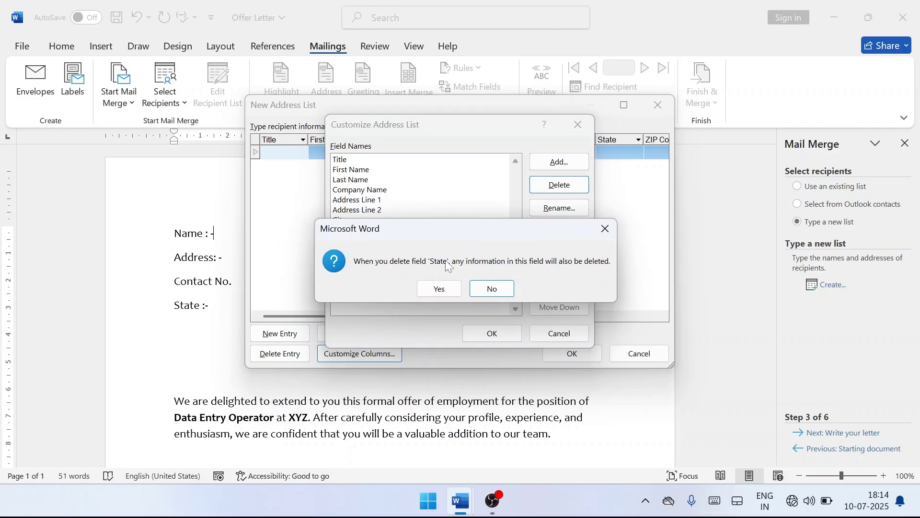
{"action": "left_click", "coordinate": [434, 290]}
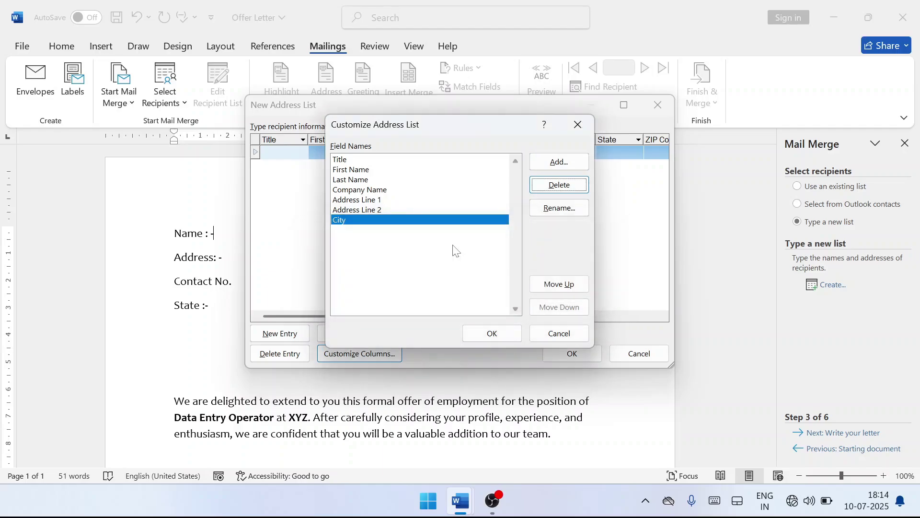
Delete City, Address Line 2, Address Line 1, Company Name, Last Name, First Name and Title fields.
{"action": "left_click", "coordinate": [559, 185]}
{"action": "left_click", "coordinate": [424, 290]}
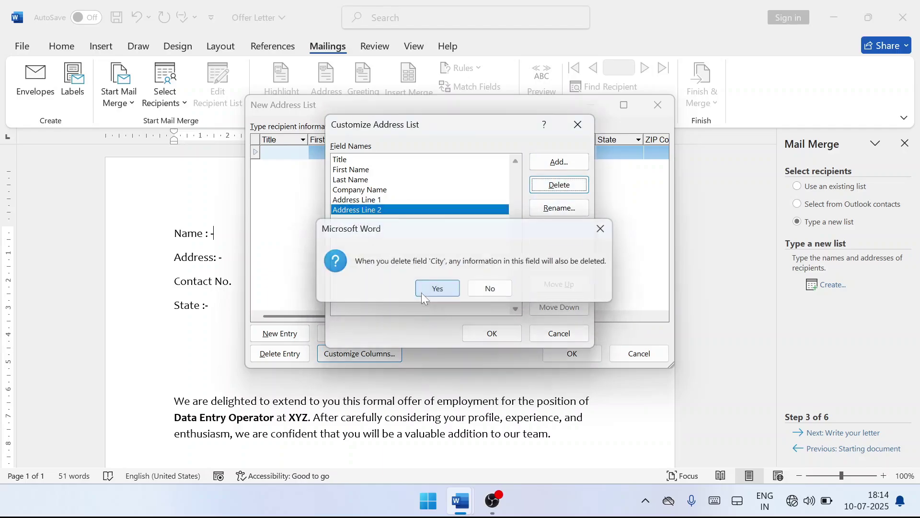
{"action": "left_click", "coordinate": [559, 184]}
{"action": "left_click", "coordinate": [438, 287]}
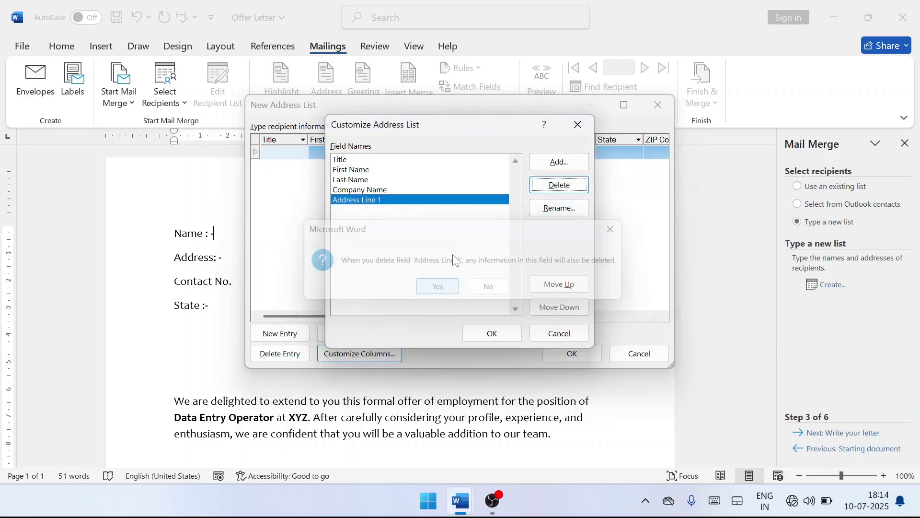
{"action": "left_click", "coordinate": [559, 185]}
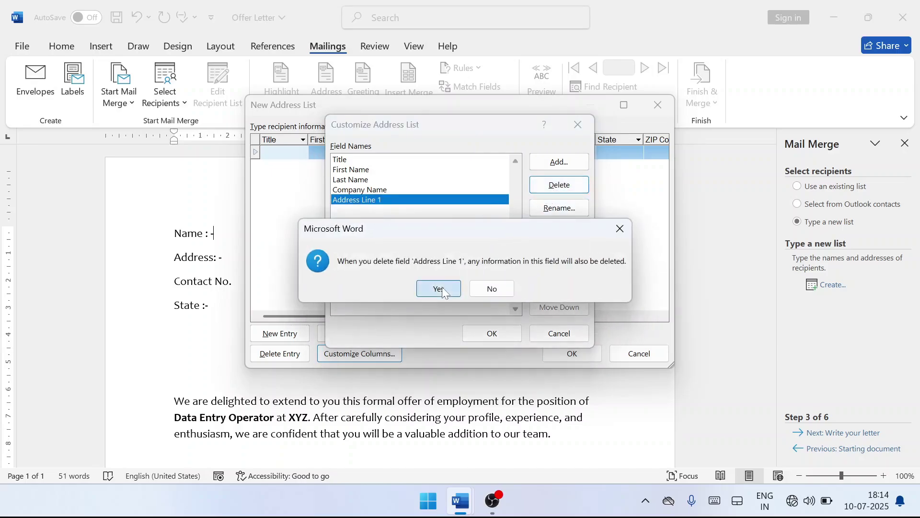
{"action": "left_click", "coordinate": [439, 288]}
{"action": "left_click", "coordinate": [559, 185]}
{"action": "left_click", "coordinate": [438, 287]}
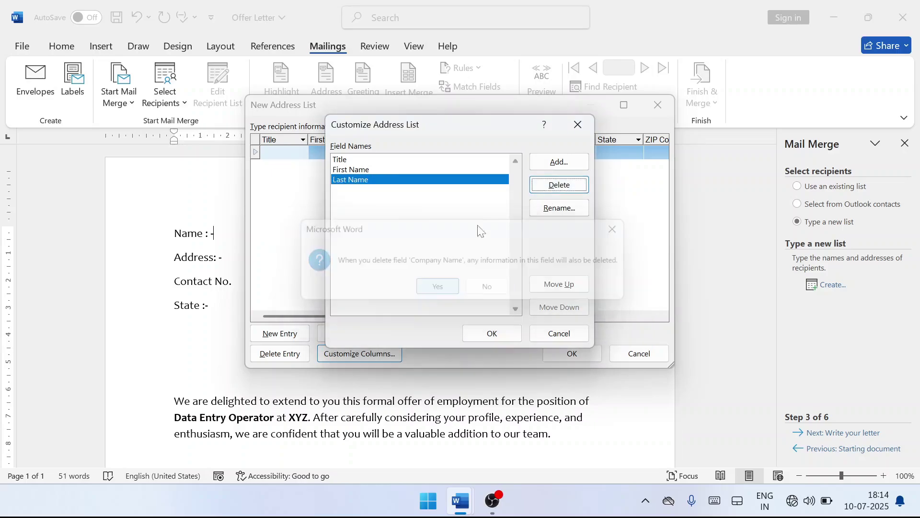
{"action": "left_click", "coordinate": [559, 184]}
{"action": "left_click", "coordinate": [441, 288]}
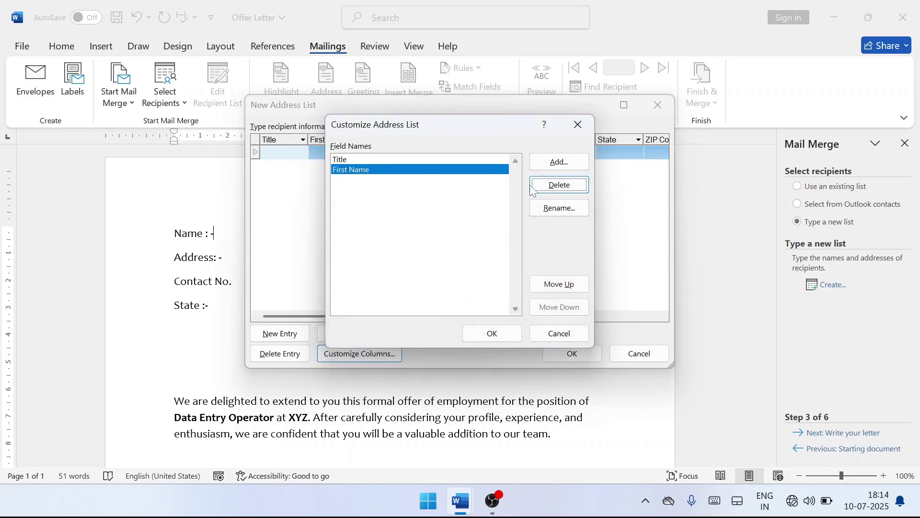
{"action": "left_click", "coordinate": [532, 189]}
{"action": "left_click", "coordinate": [439, 289]}
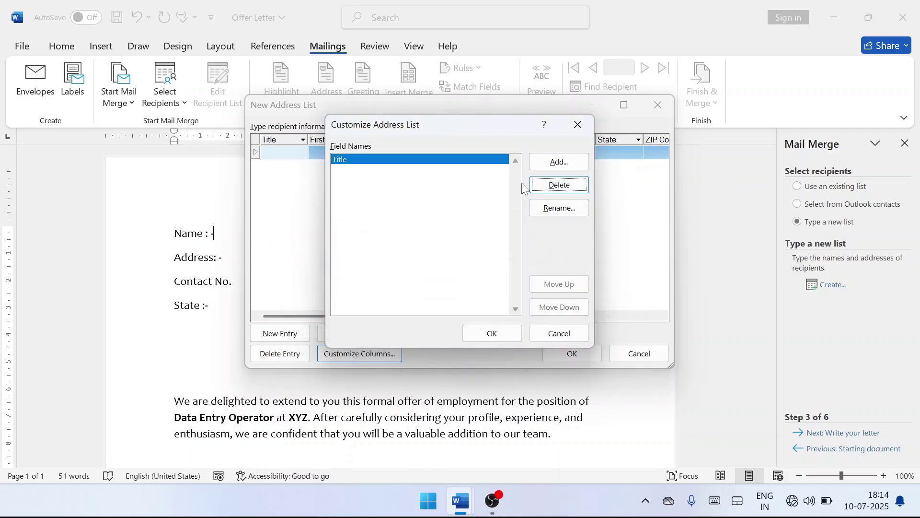
{"action": "left_click", "coordinate": [558, 185]}
{"action": "left_click", "coordinate": [438, 288]}
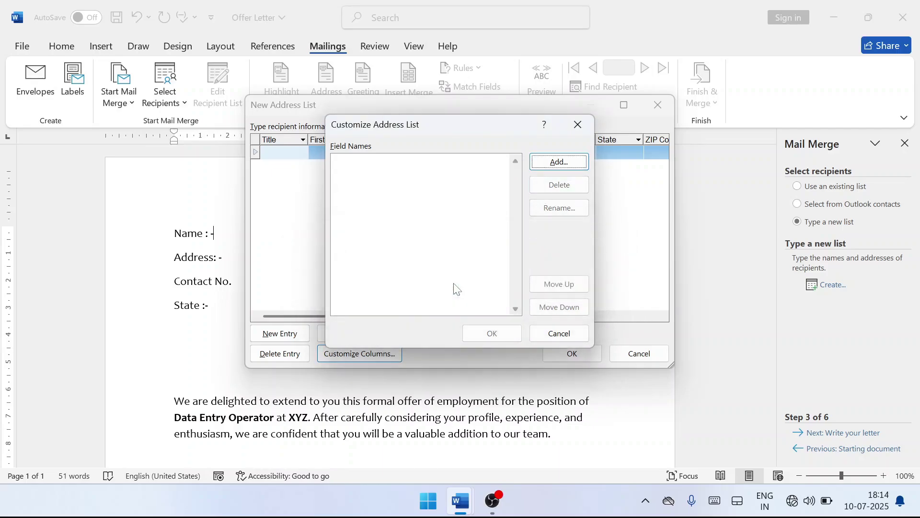
Add four new fields: Name, Address, Contact and Email.
{"action": "left_click", "coordinate": [551, 163]}
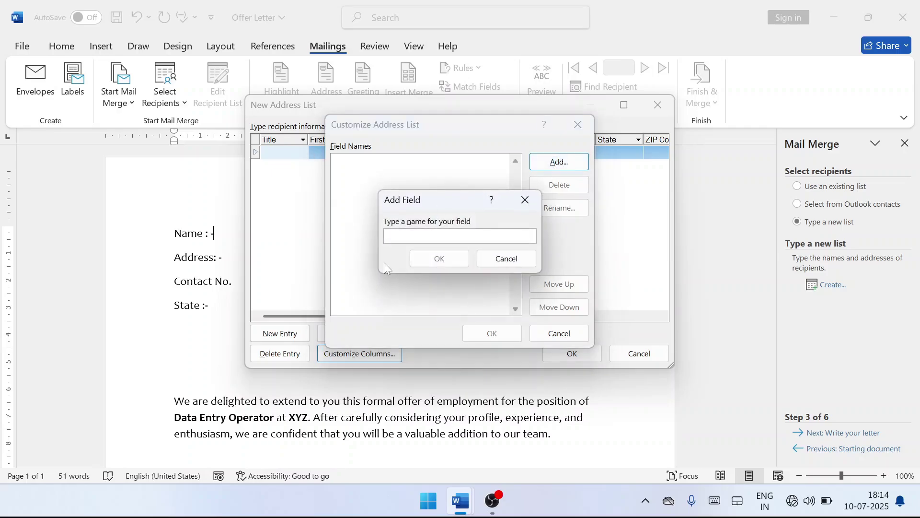
{"action": "type", "text": "Name"}
{"action": "left_click", "coordinate": [438, 256]}
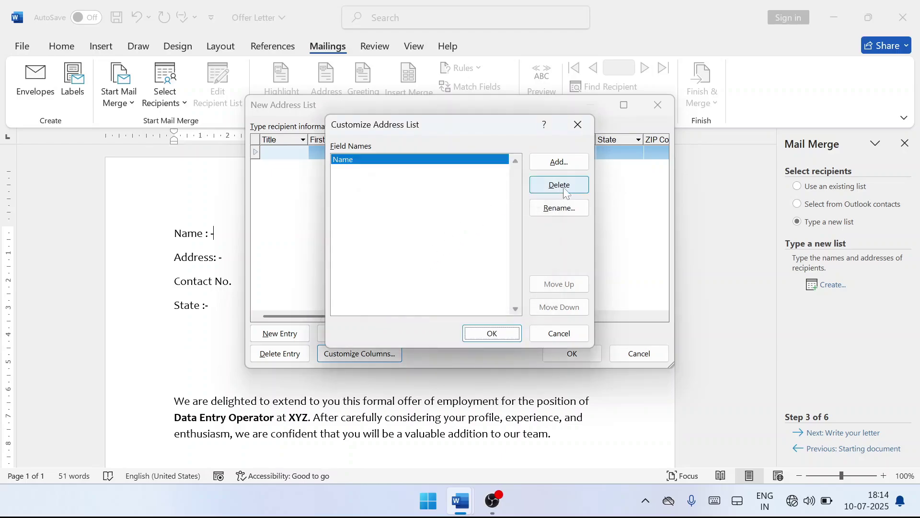
{"action": "left_click", "coordinate": [558, 163]}
{"action": "type", "text": "A"}
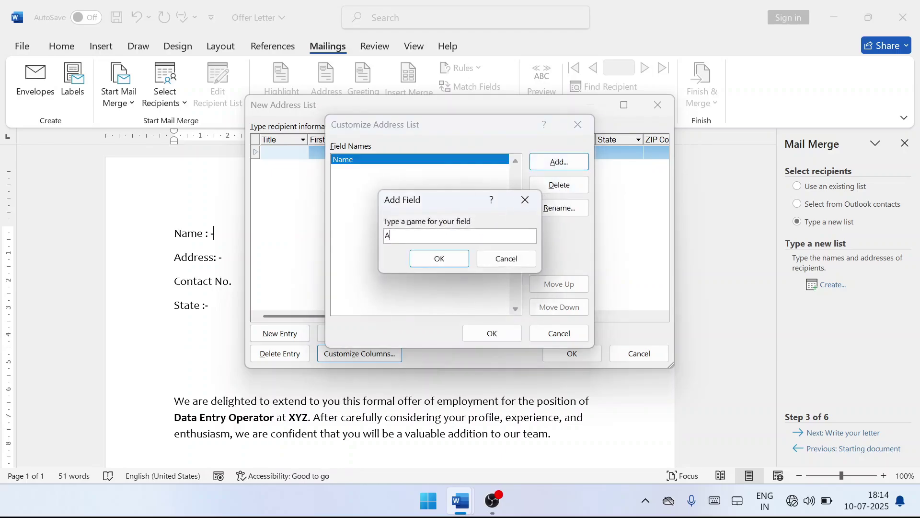
{"action": "type", "text": "ddress"}
{"action": "left_click", "coordinate": [449, 258]}
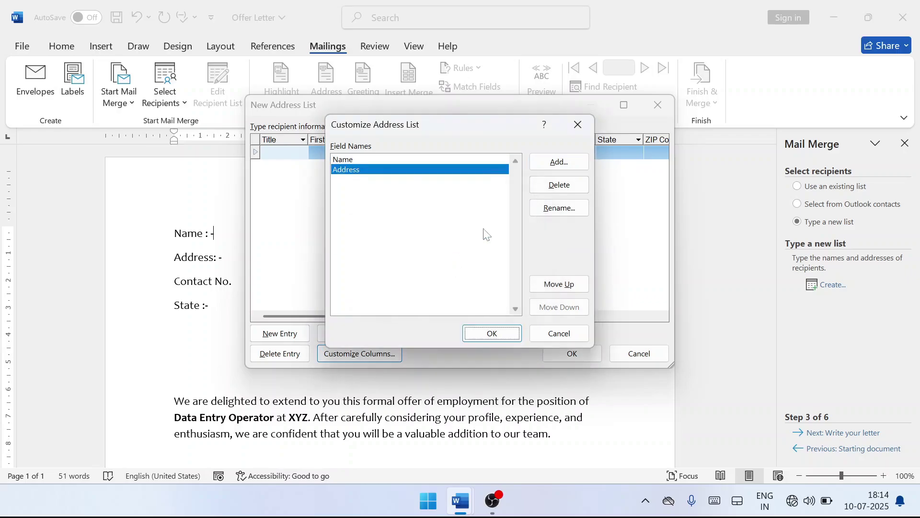
{"action": "left_click", "coordinate": [551, 165]}
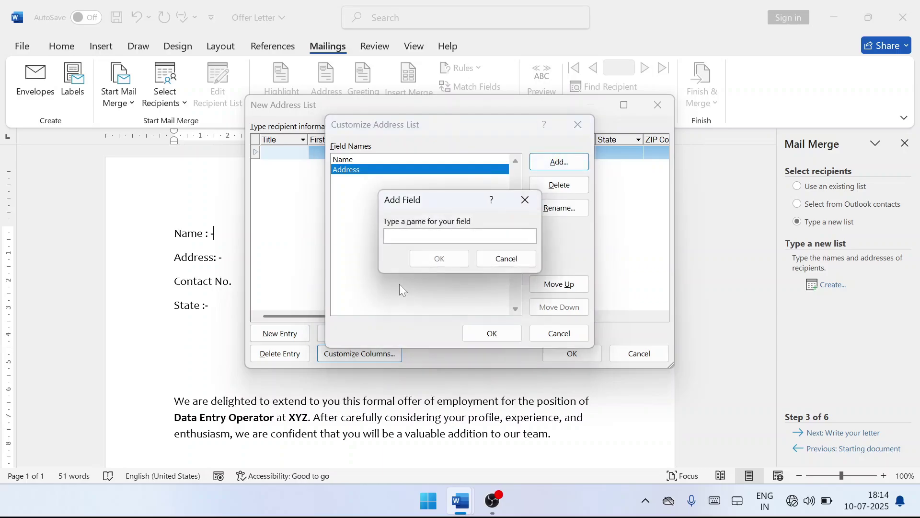
{"action": "type", "text": "Contact No"}
{"action": "key", "text": "BackSpace"}
{"action": "key", "text": "BackSpace"}
{"action": "left_click", "coordinate": [441, 259]}
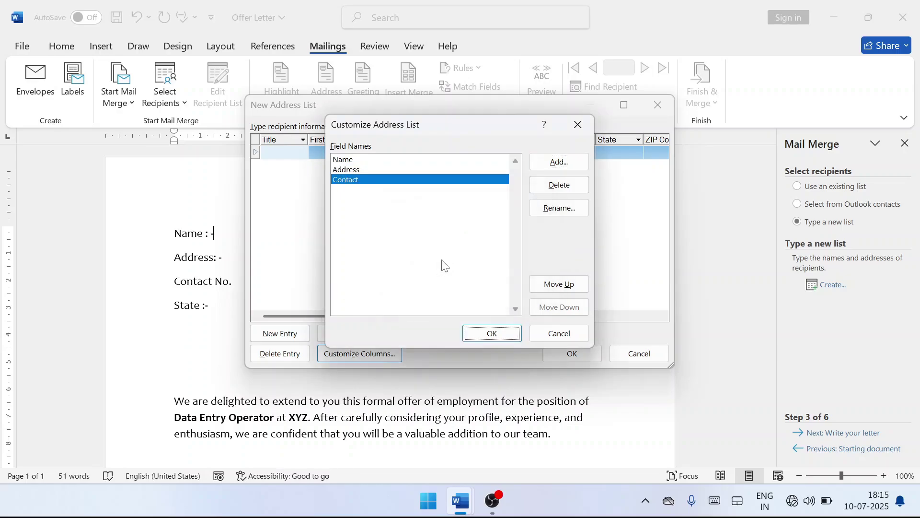
{"action": "left_click", "coordinate": [556, 163]}
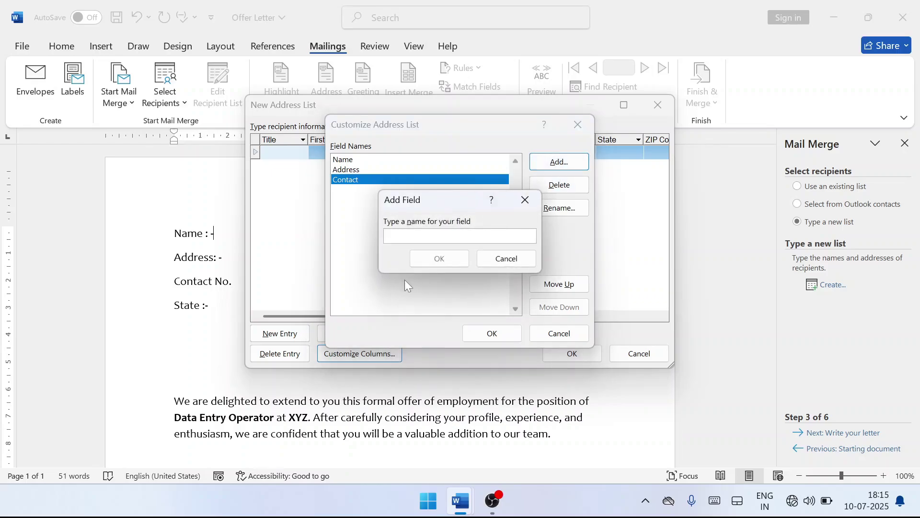
{"action": "type", "text": "Email"}
{"action": "left_click", "coordinate": [425, 259]}
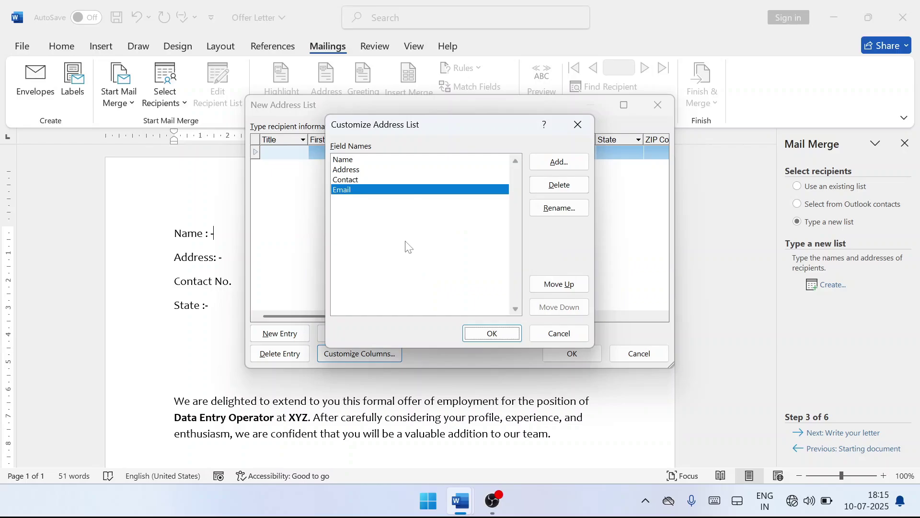
Leave Contact's name unchanged and position Email last, after Contact.
{"action": "left_click", "coordinate": [358, 179]}
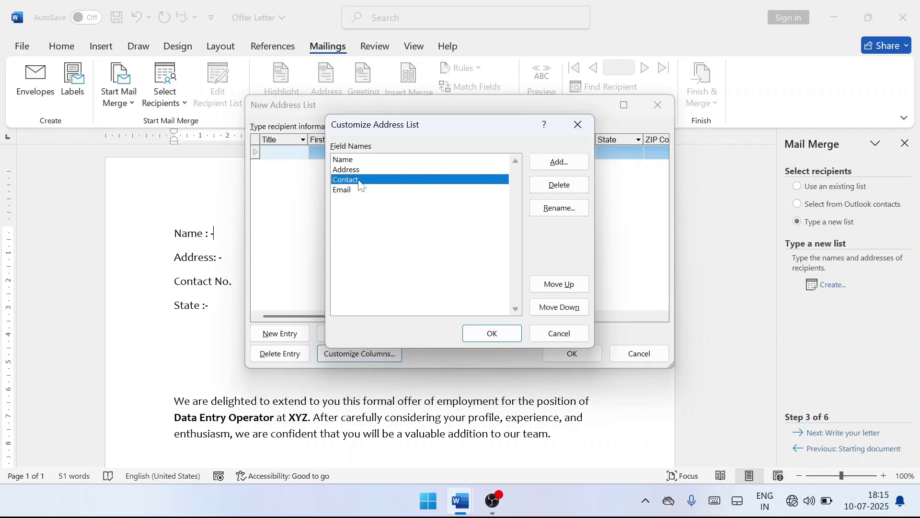
{"action": "left_click", "coordinate": [557, 209]}
{"action": "left_click", "coordinate": [569, 189]}
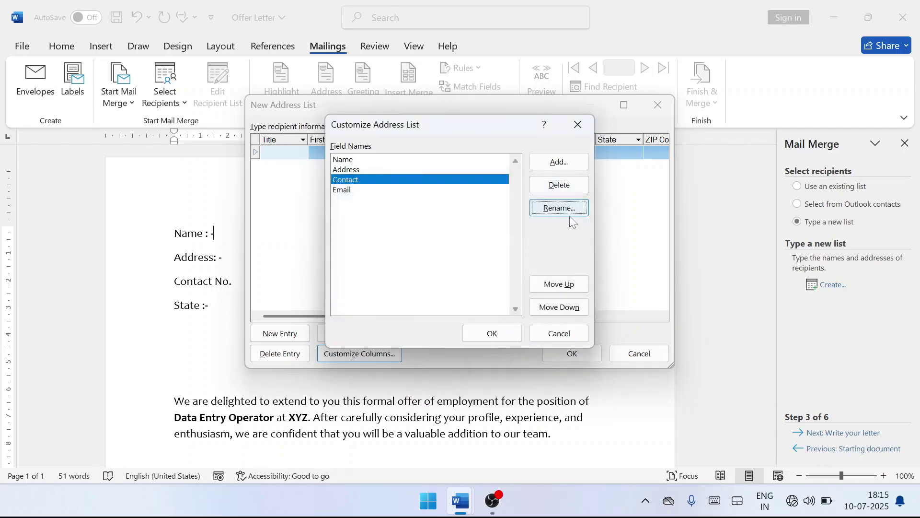
{"action": "left_click", "coordinate": [344, 190]}
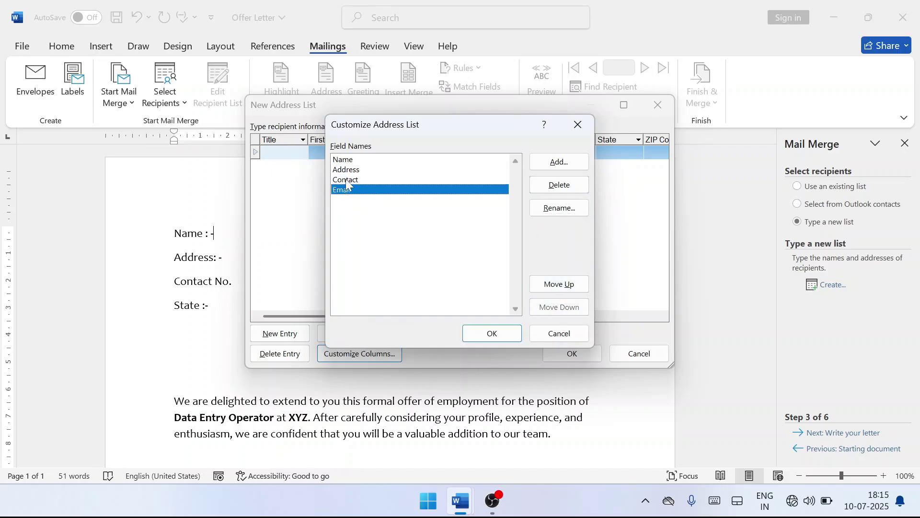
{"action": "left_click", "coordinate": [557, 286]}
{"action": "left_click", "coordinate": [557, 289]}
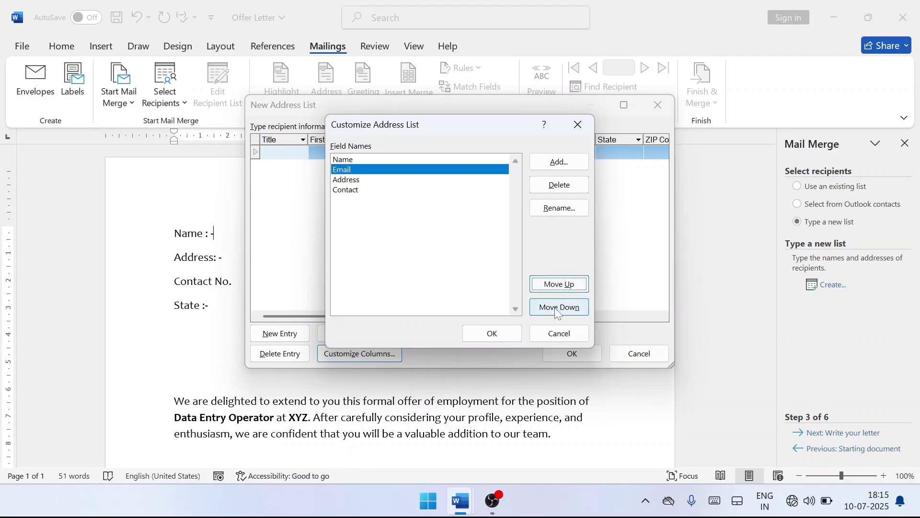
{"action": "left_click", "coordinate": [557, 310]}
{"action": "left_click", "coordinate": [556, 308]}
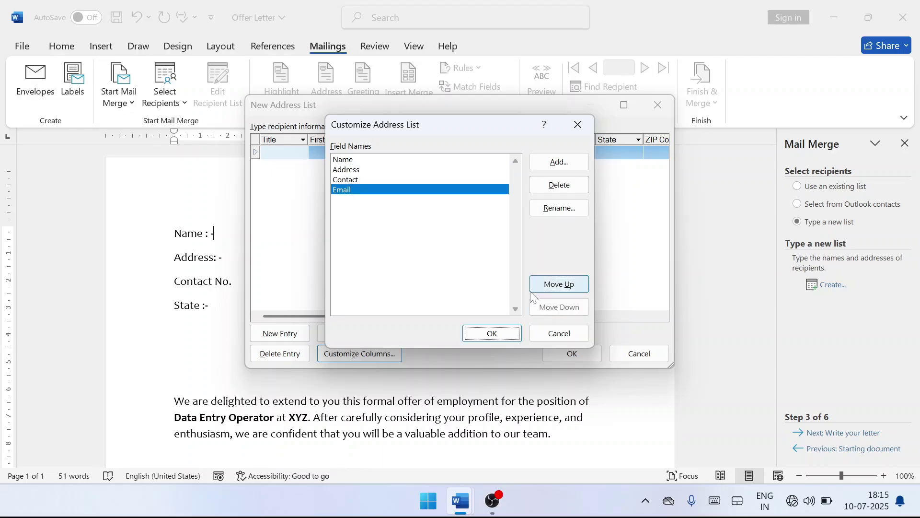
Accept the field list and enter the first recipient's name, address, contact number and email.
{"action": "left_click", "coordinate": [491, 337]}
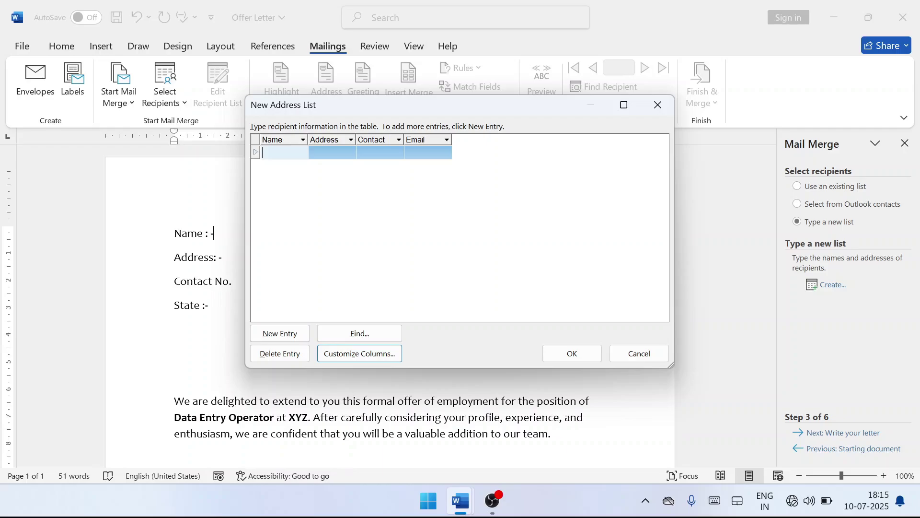
{"action": "type", "text": "Amit"}
{"action": "left_click", "coordinate": [294, 153]}
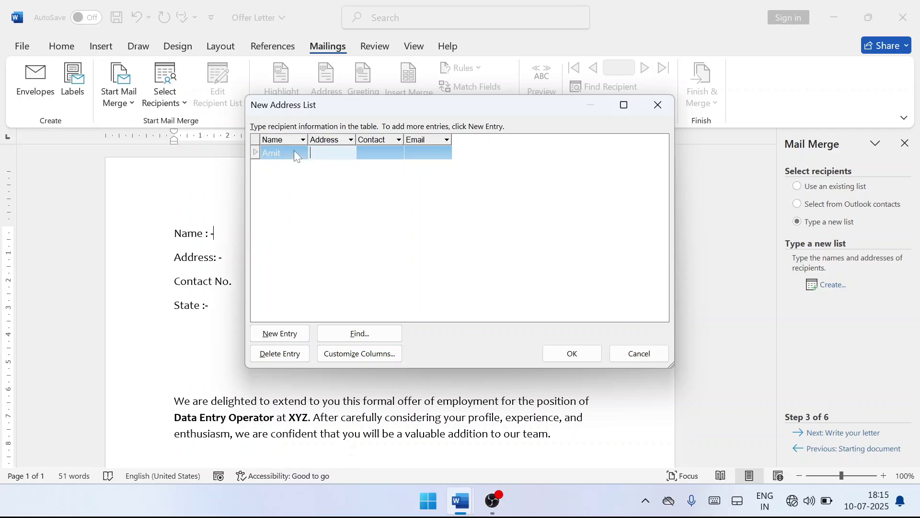
{"action": "key", "text": "Tab"}
{"action": "type", "text": "Agra"}
{"action": "key", "text": "Tab"}
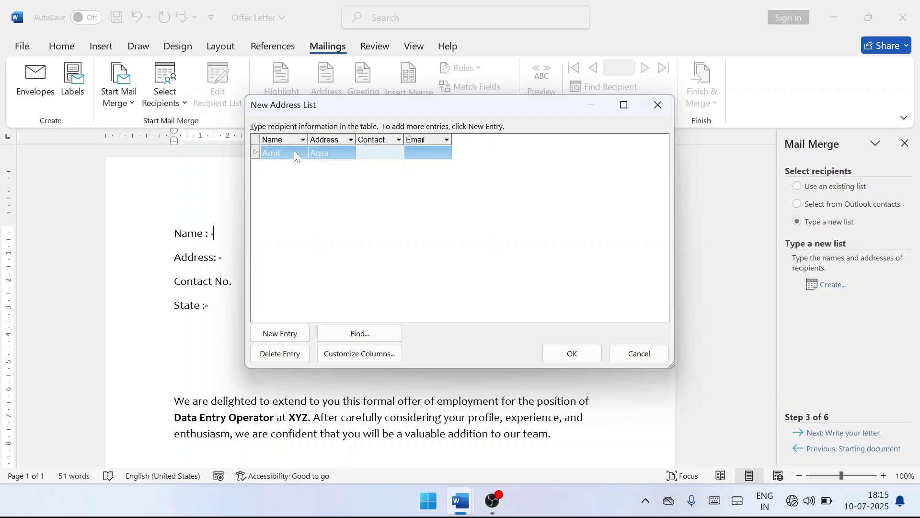
{"action": "key", "text": "Tab"}
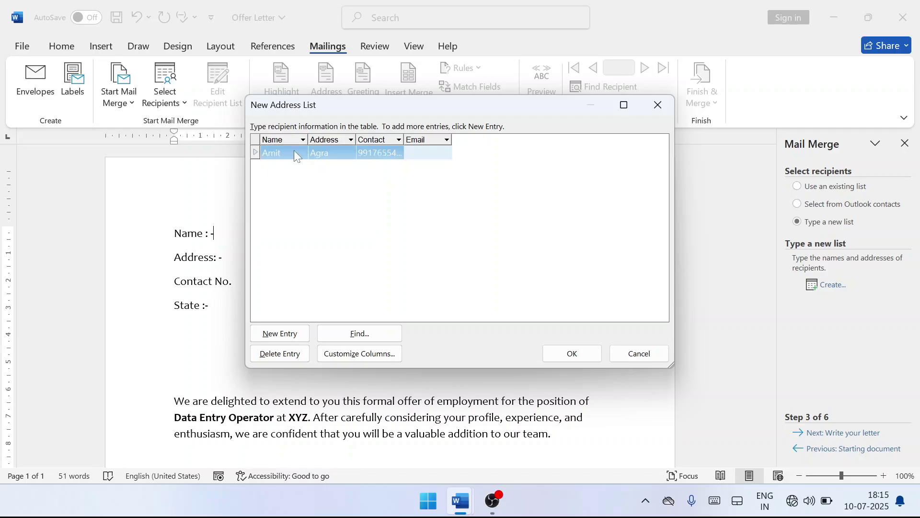
Add a second recipient row with name, address, contact number and email.
{"action": "key", "text": "Tab"}
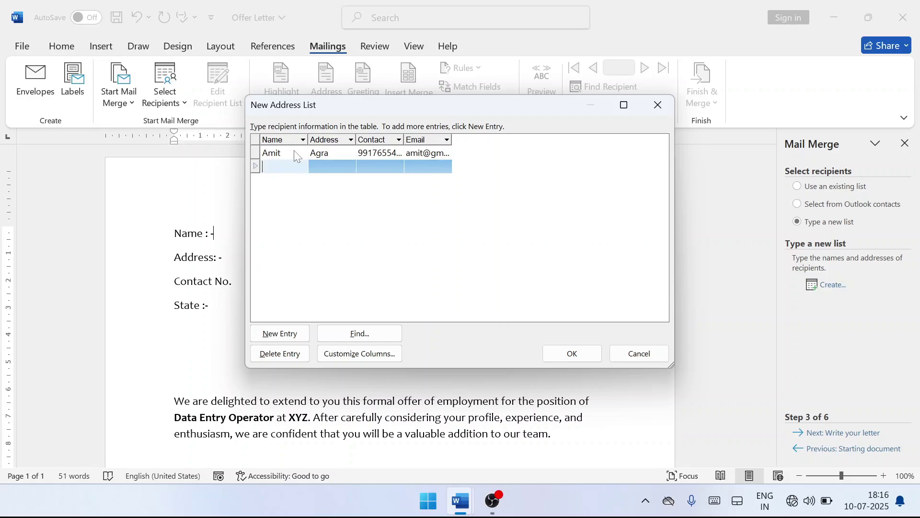
{"action": "type", "text": "Aman"}
{"action": "key", "text": "Tab"}
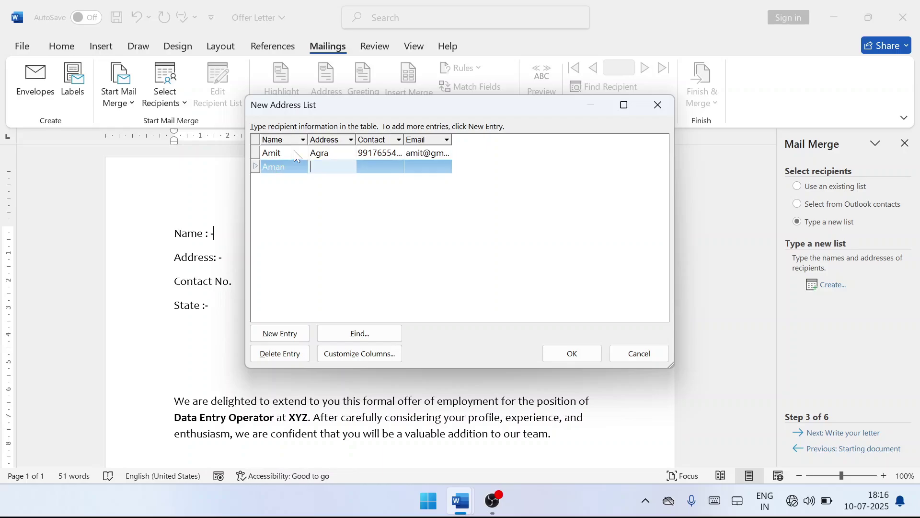
{"action": "type", "text": "Atrauli"}
{"action": "key", "text": "Tab"}
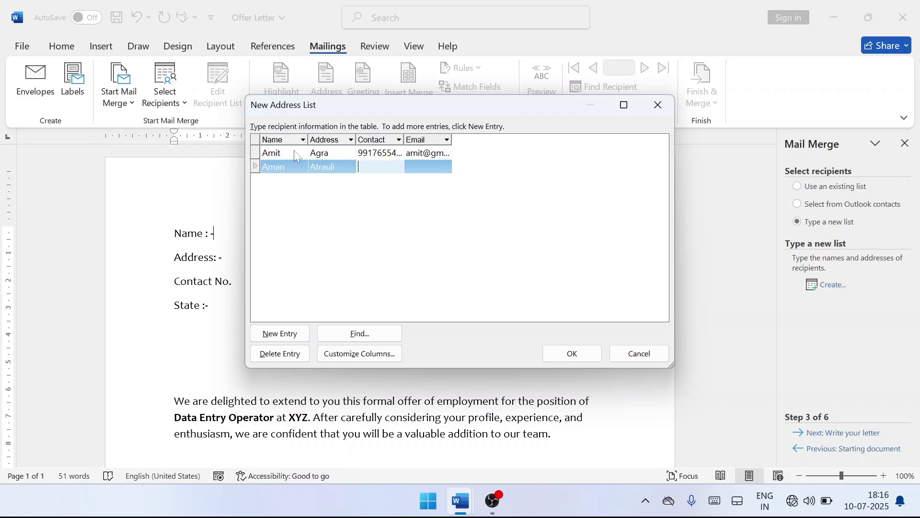
{"action": "type", "text": "991723345"}
{"action": "key", "text": "BackSpace"}
{"action": "key", "text": "Tab"}
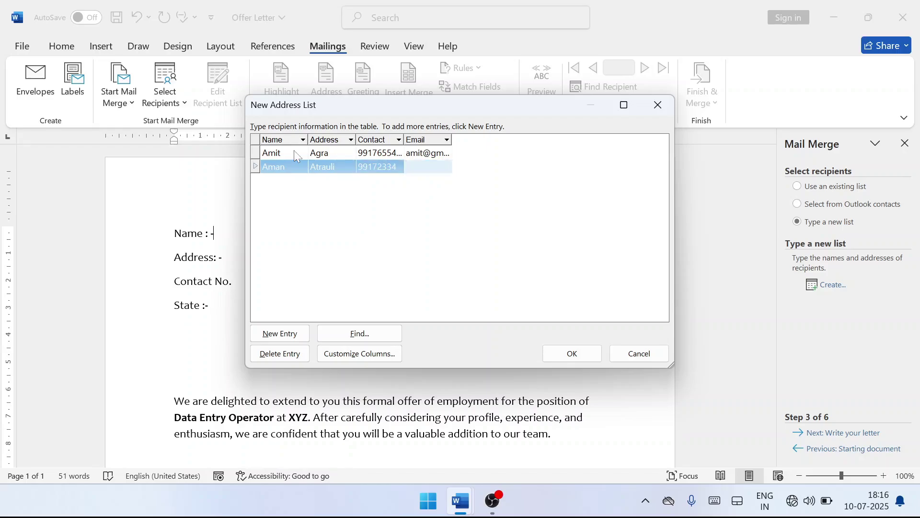
Accept the two-entry address list and enter 'contact' as the Save Address List file name.
{"action": "left_click", "coordinate": [570, 354]}
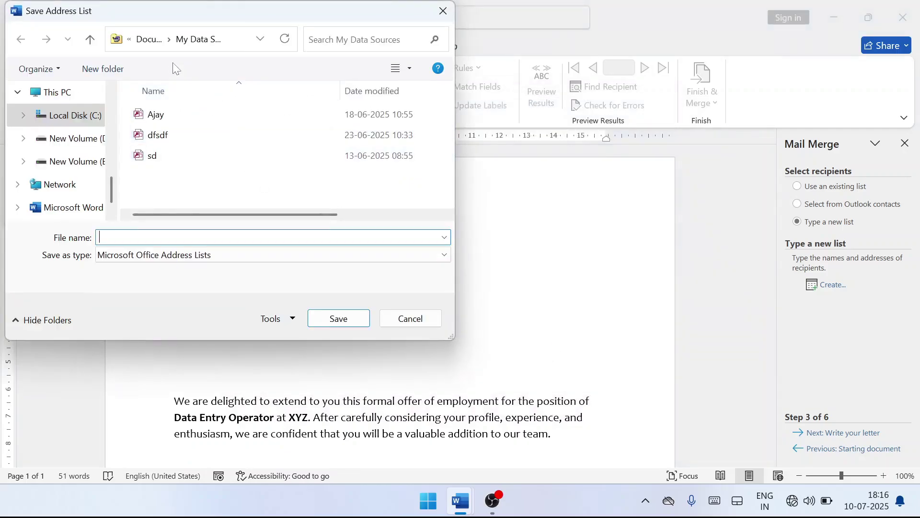
{"action": "left_click_drag", "start_coordinate": [161, 24], "coordinate": [273, 51]}
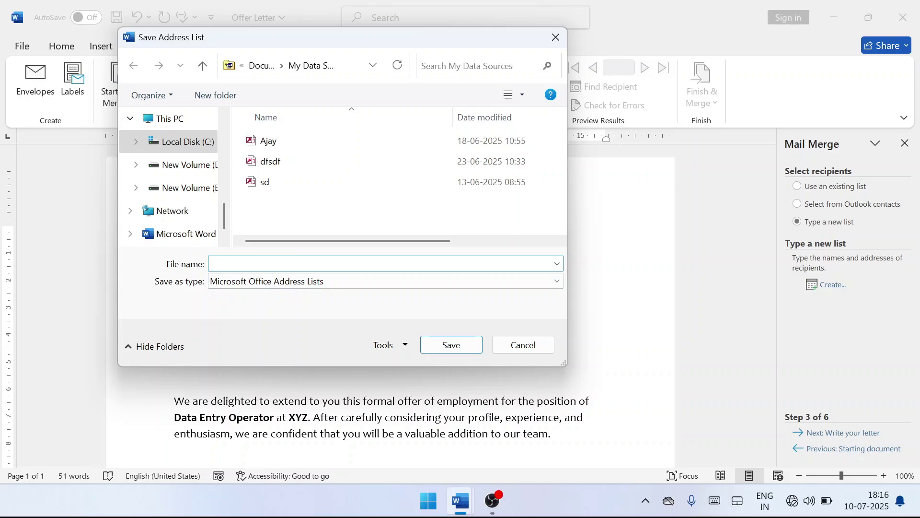
{"action": "type", "text": "contact"}
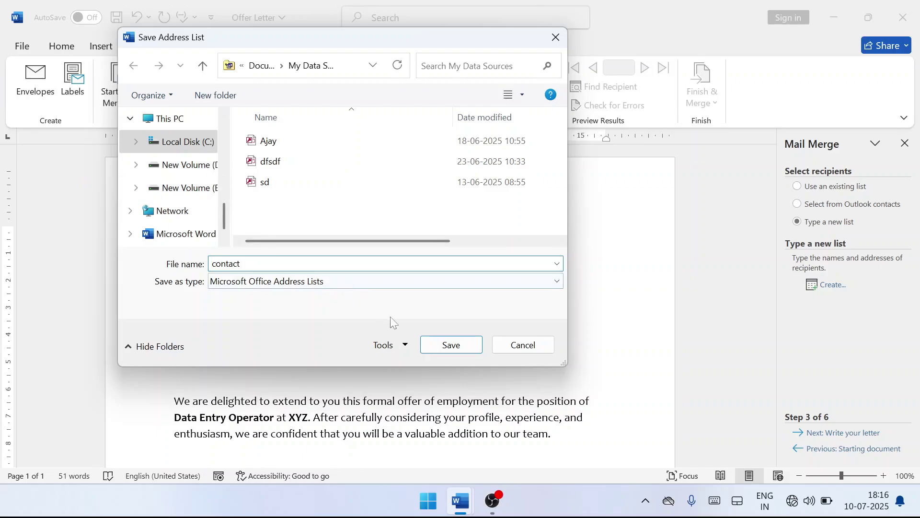
Save the recipient list as contact.mdb and open it for editing.
{"action": "left_click", "coordinate": [433, 350]}
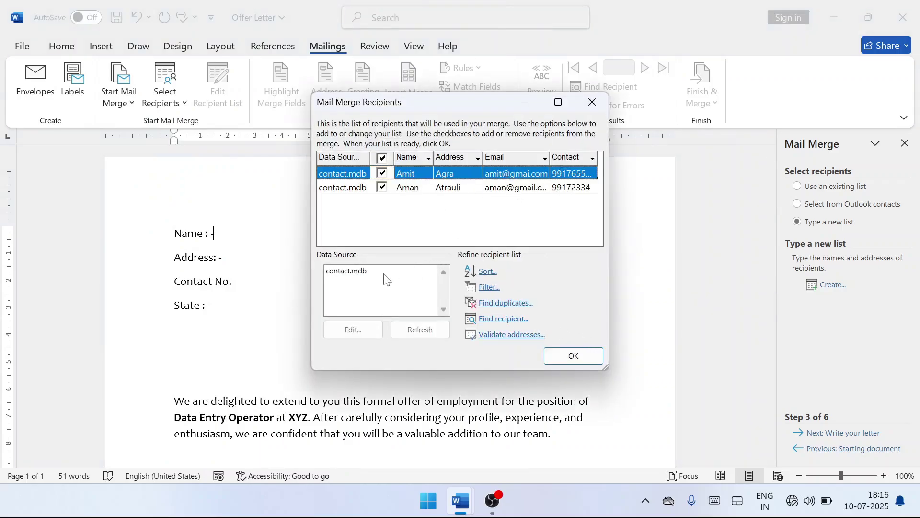
{"action": "left_click", "coordinate": [359, 272]}
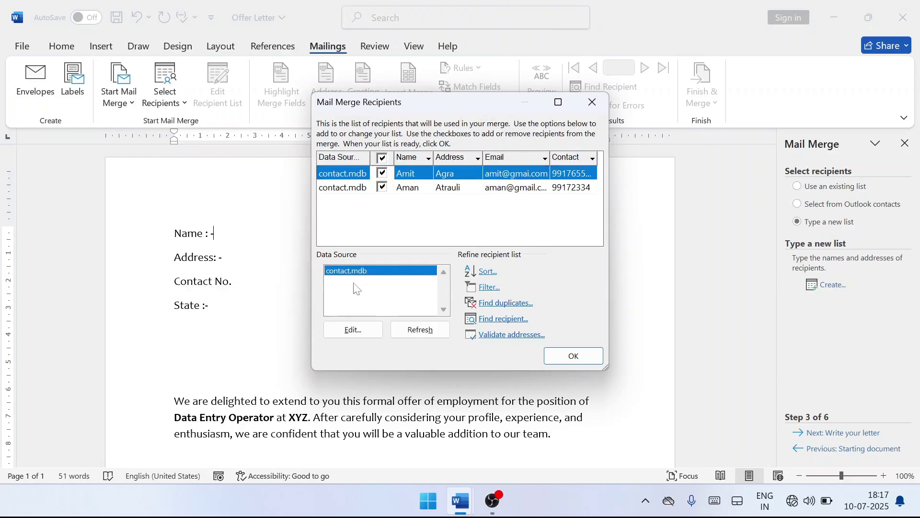
{"action": "left_click", "coordinate": [352, 330]}
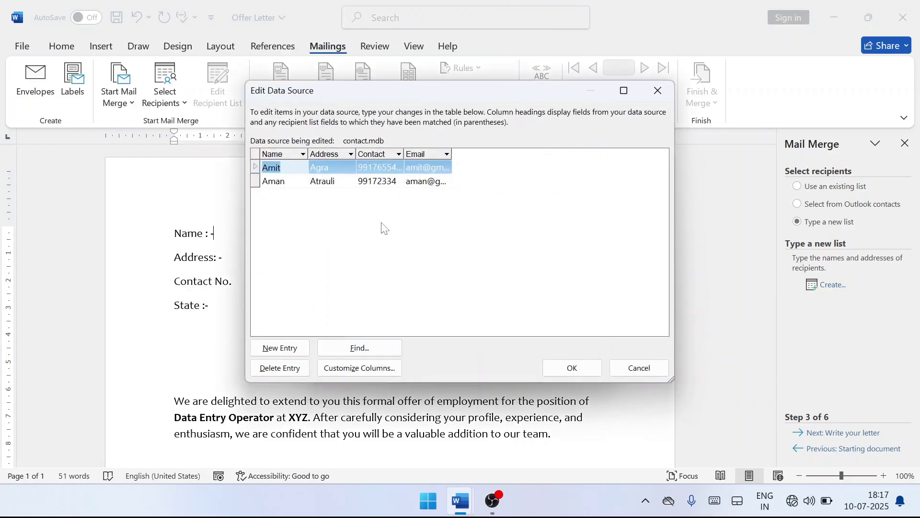
Add a third recipient with their name, address, contact number and email, then confirm the list.
{"action": "key", "text": "Tab"}
{"action": "key", "text": "Tab"}
{"action": "key", "text": "Tab"}
{"action": "key", "text": "Tab"}
{"action": "key", "text": "Tab"}
{"action": "key", "text": "Tab"}
{"action": "key", "text": "Tab"}
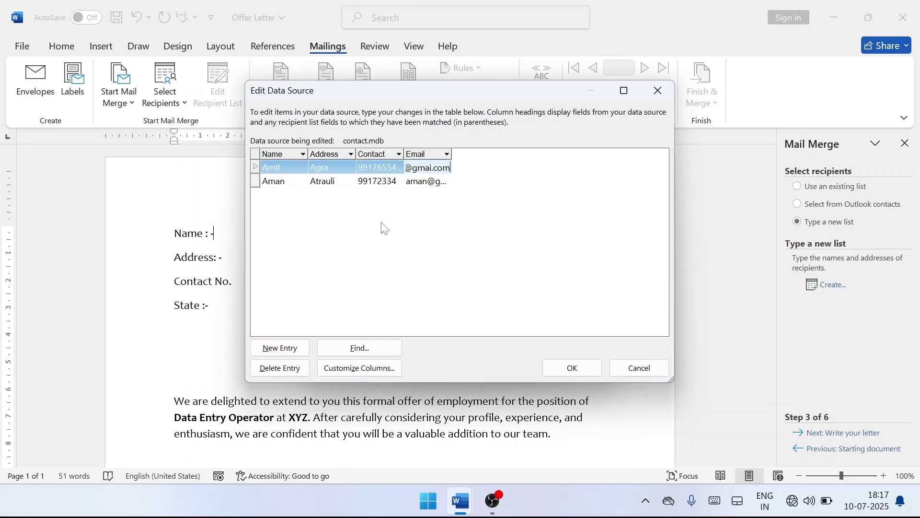
{"action": "key", "text": "Tab"}
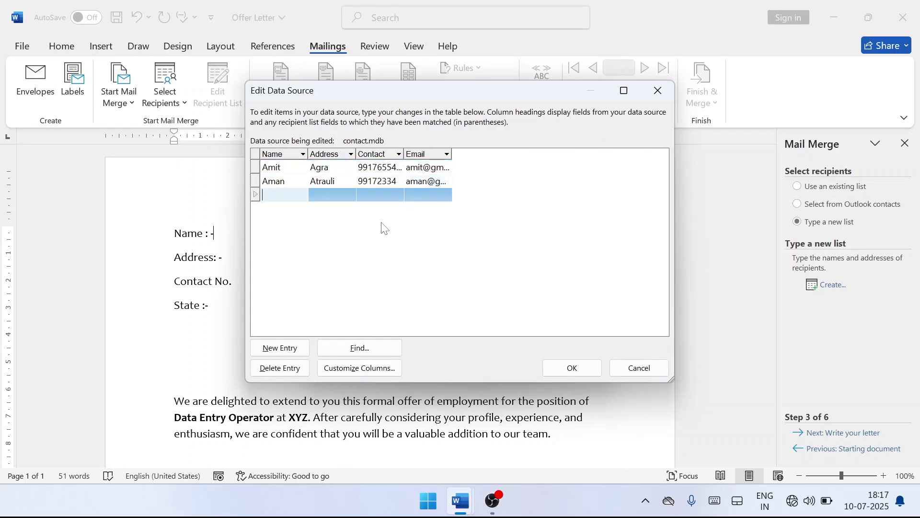
{"action": "type", "text": "Anmol"}
{"action": "key", "text": "Tab"}
{"action": "type", "text": "Narora"}
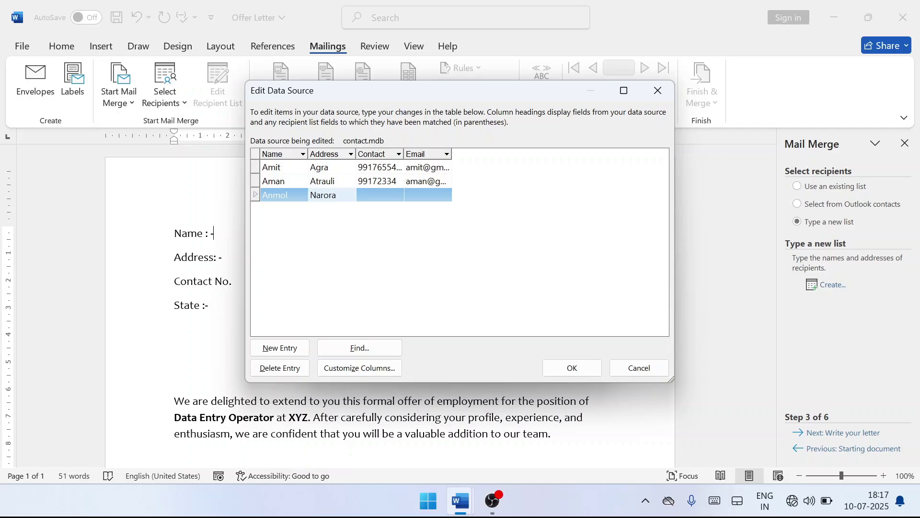
{"action": "key", "text": "Tab"}
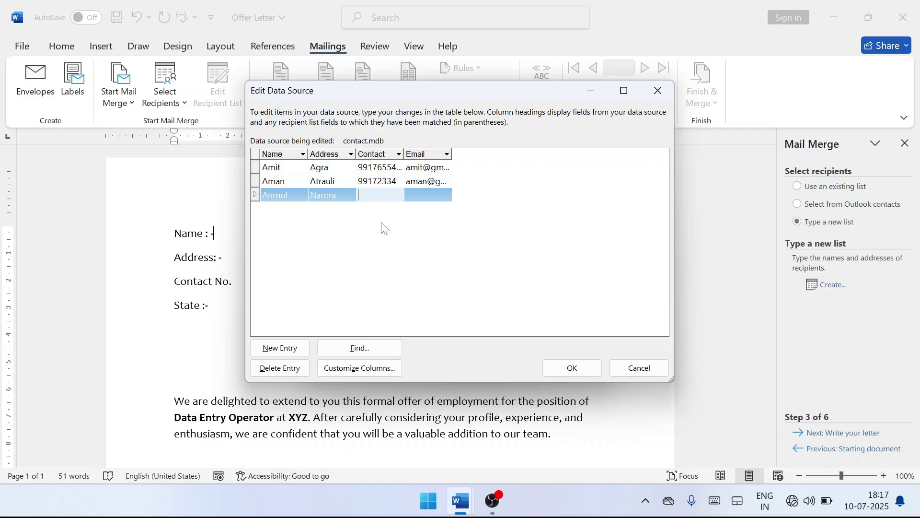
{"action": "key", "text": "Tab"}
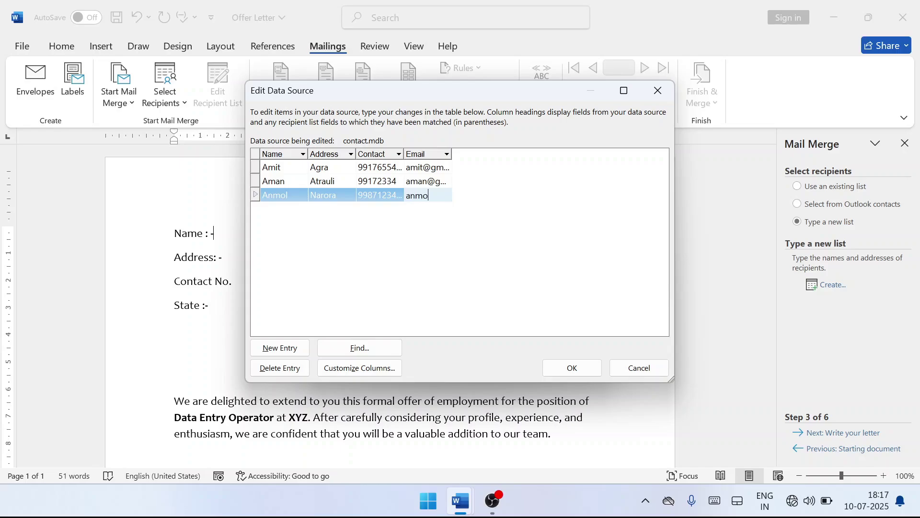
{"action": "left_click", "coordinate": [551, 375]}
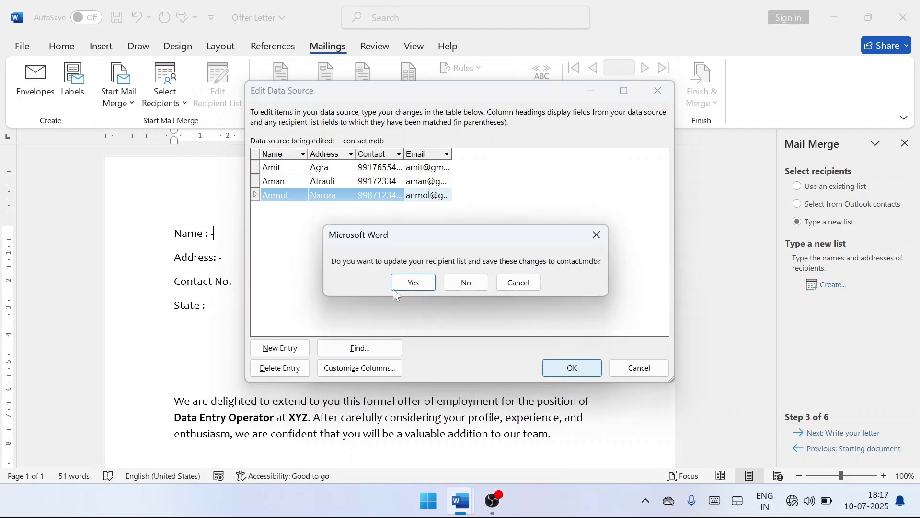
Save changes to contact.mdb, check all three recipients, and accept the selection.
{"action": "left_click", "coordinate": [413, 282]}
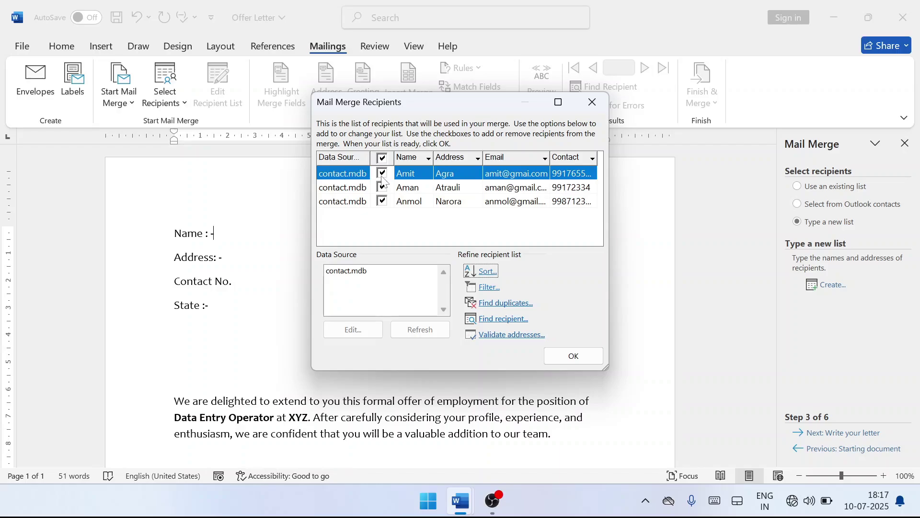
{"action": "left_click", "coordinate": [382, 176]}
{"action": "left_click", "coordinate": [383, 202]}
{"action": "left_click", "coordinate": [384, 176]}
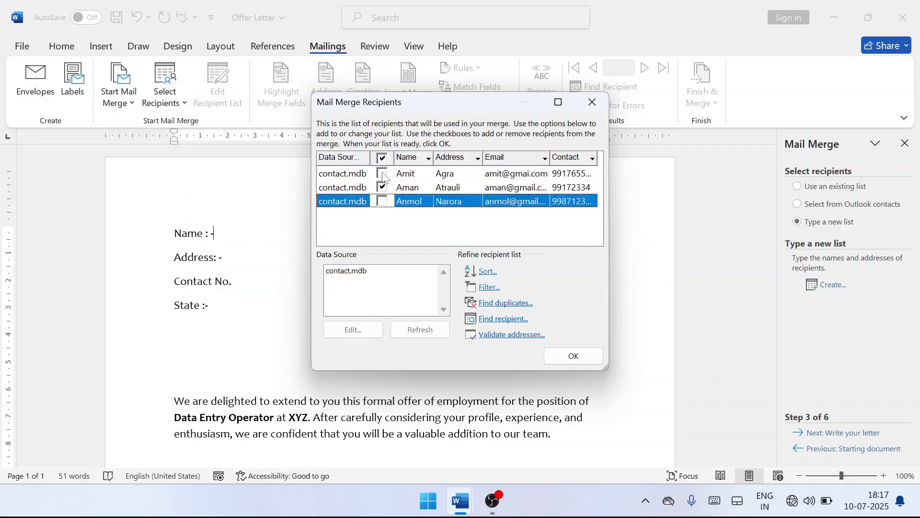
{"action": "left_click", "coordinate": [383, 202]}
{"action": "left_click", "coordinate": [573, 356]}
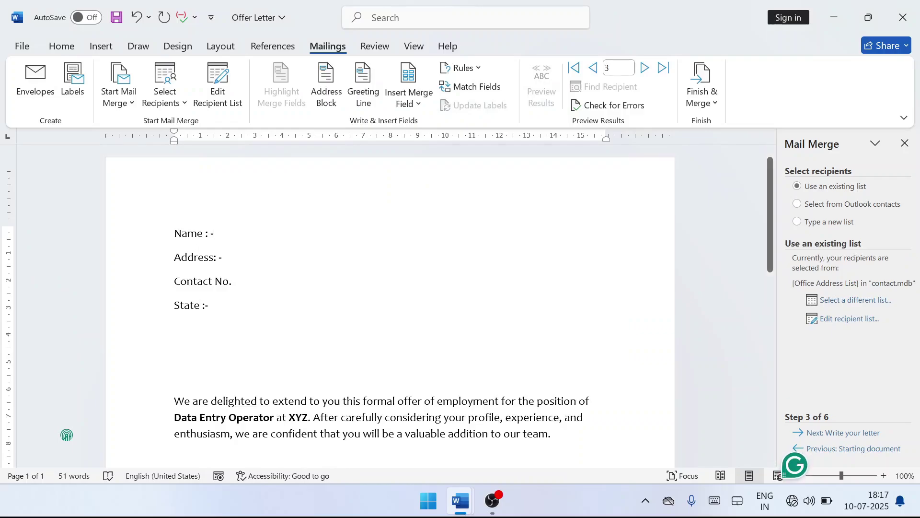
Change the fourth label from State to Email and insert the «Name» field after Name.
{"action": "key", "text": "BackSpace"}
{"action": "key", "text": "BackSpace"}
{"action": "key", "text": "BackSpace"}
{"action": "key", "text": "BackSpace"}
{"action": "key", "text": "BackSpace"}
{"action": "type", "text": "Email"}
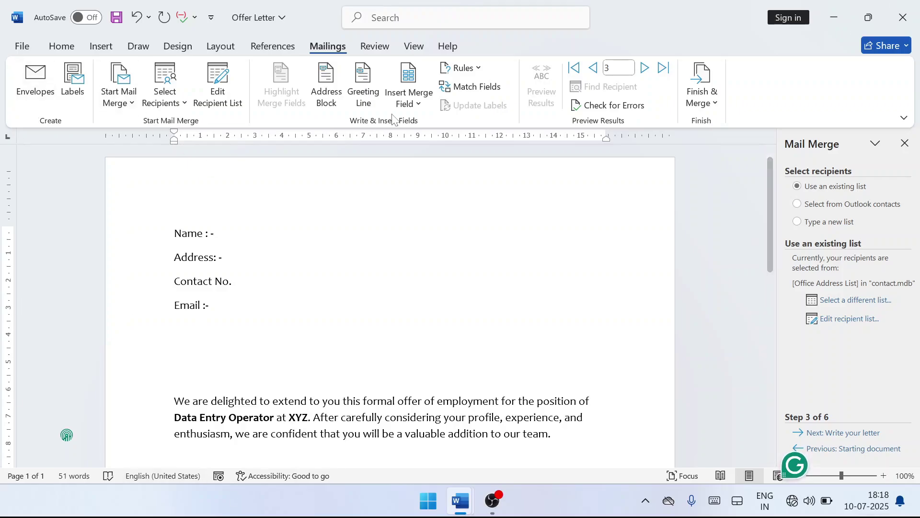
{"action": "left_click", "coordinate": [419, 104]}
{"action": "left_click", "coordinate": [421, 127]}
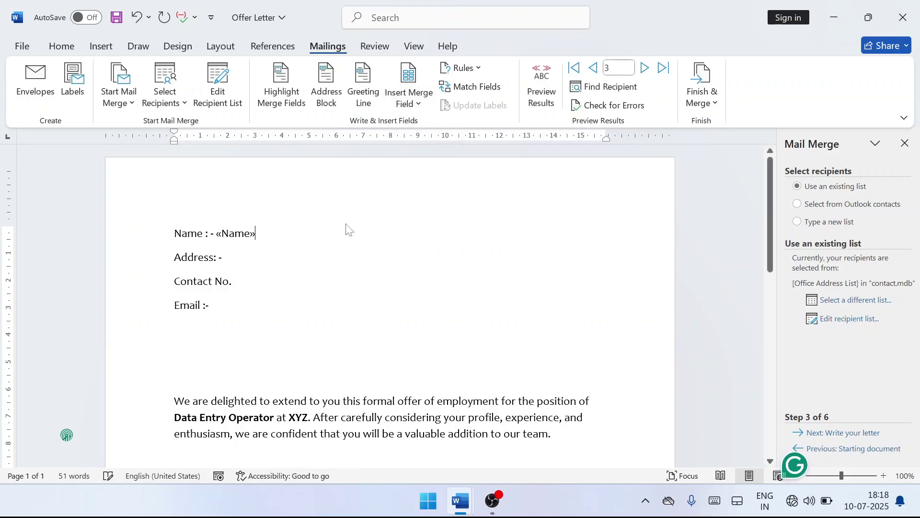
{"action": "left_click", "coordinate": [259, 252]}
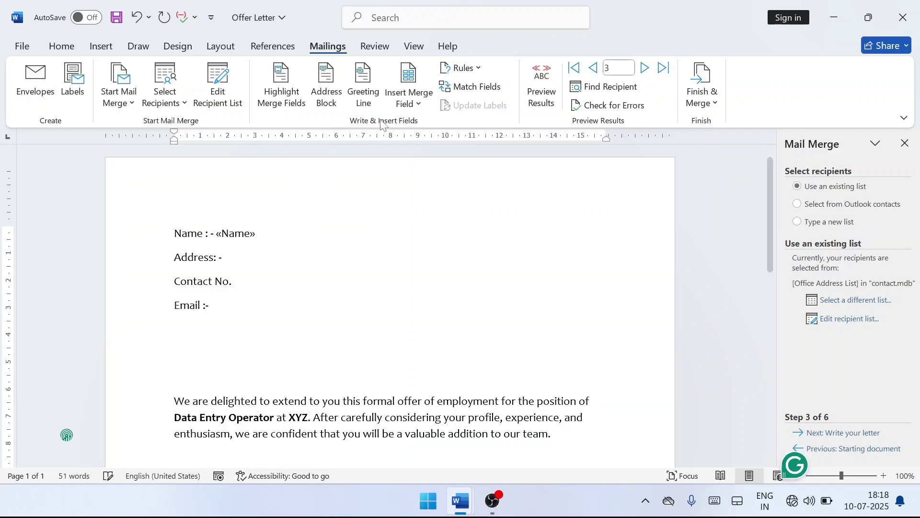
Insert «Address», «Contact» and «Email» fields after their labels, adding ' : -' after Contact No.
{"action": "left_click", "coordinate": [411, 100]}
{"action": "left_click", "coordinate": [415, 147]}
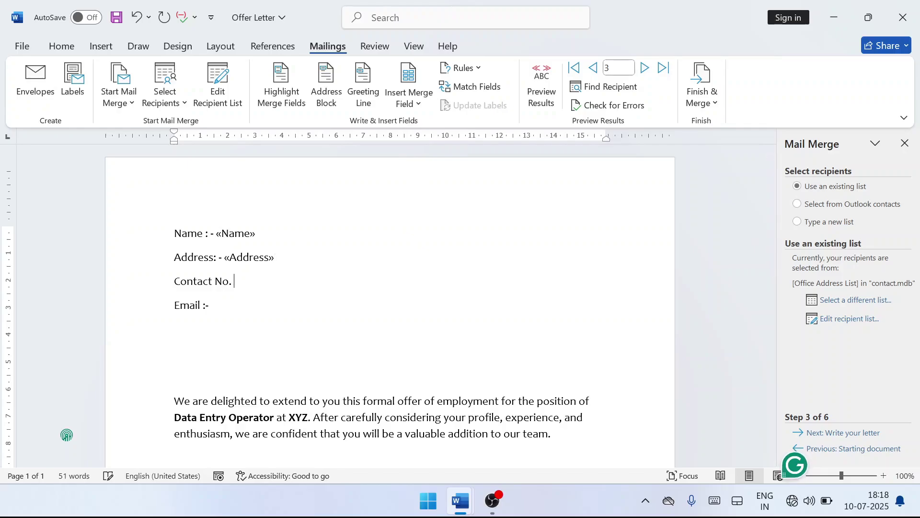
{"action": "type", "text": ": -"}
{"action": "left_click", "coordinate": [420, 101]}
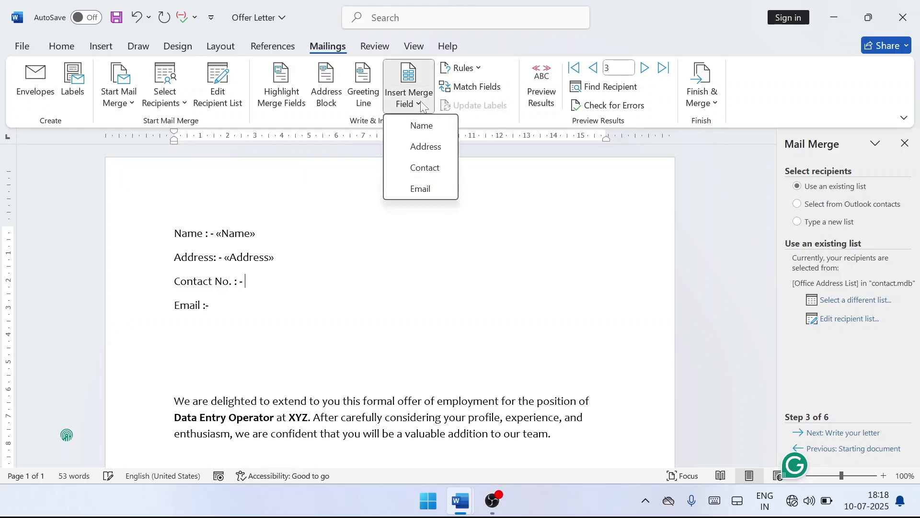
{"action": "left_click", "coordinate": [426, 167]}
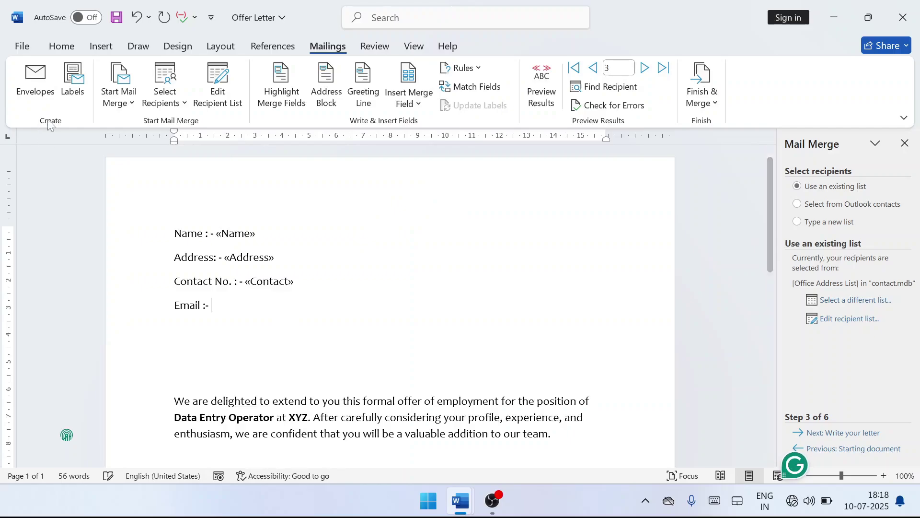
{"action": "left_click", "coordinate": [396, 103]}
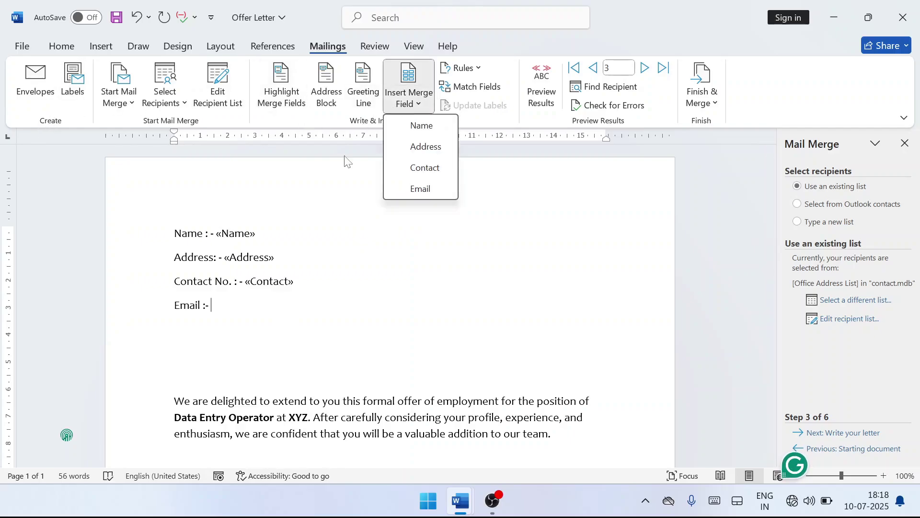
{"action": "left_click", "coordinate": [435, 188]}
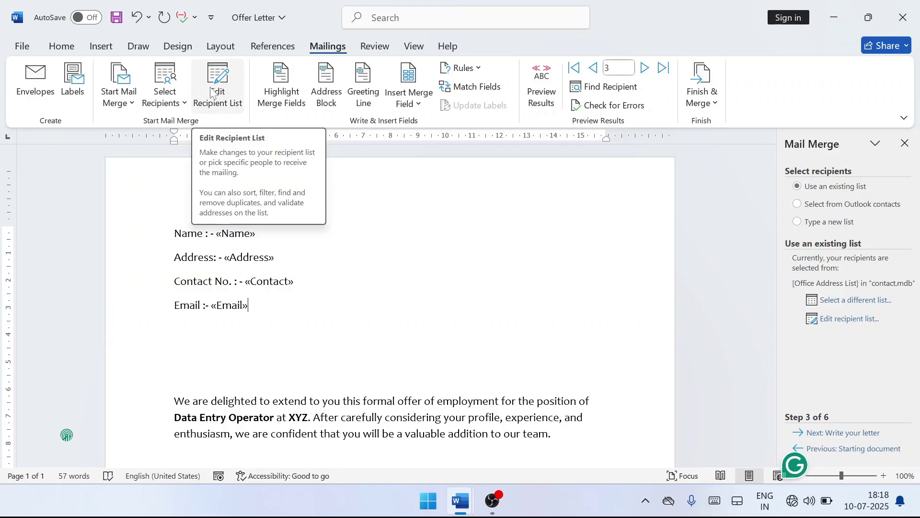
{"action": "left_click", "coordinate": [178, 109]}
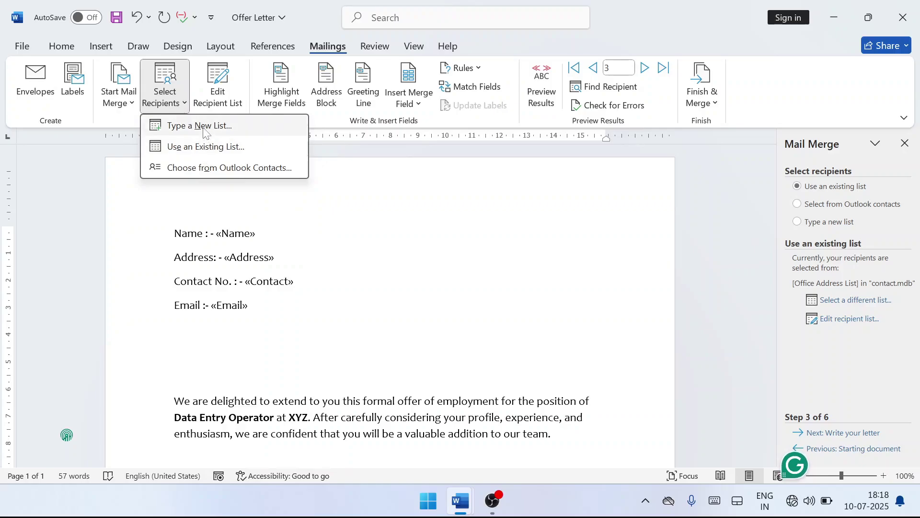
Turn on Preview Results to show recipient data in the letter.
{"action": "key", "text": "Escape"}
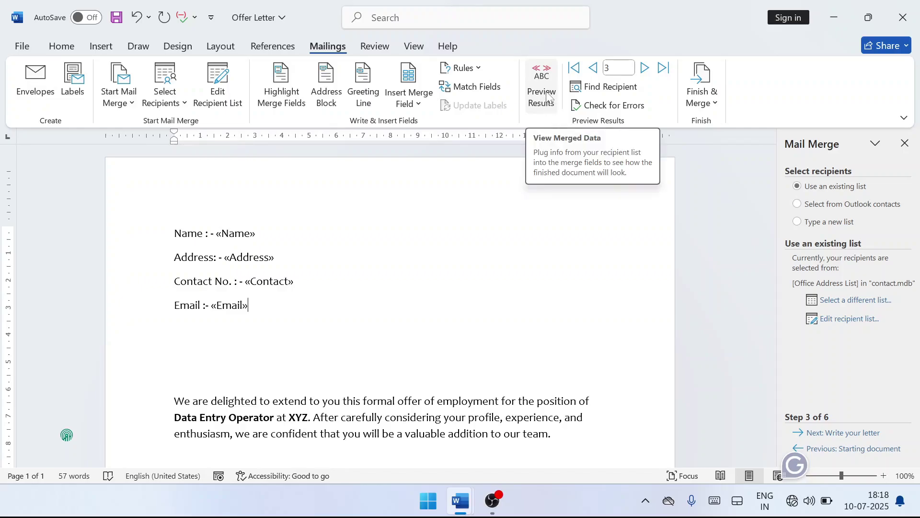
{"action": "left_click", "coordinate": [548, 96]}
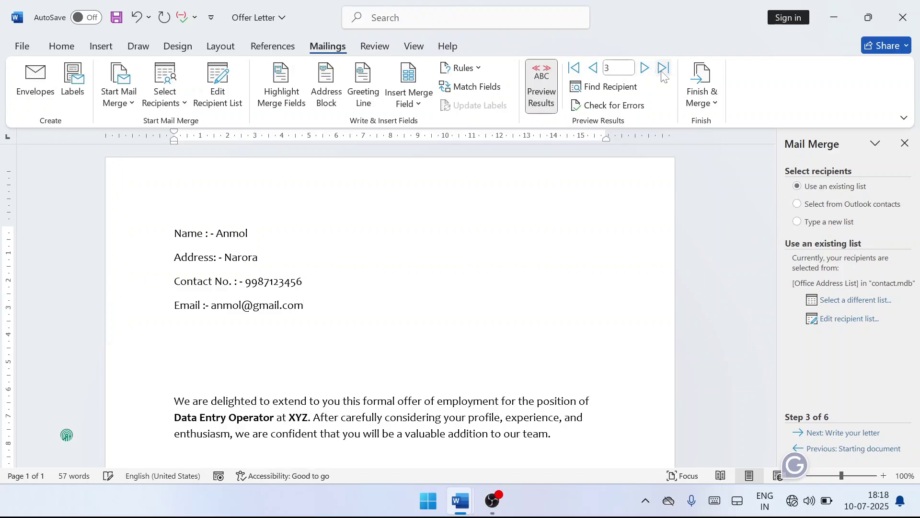
{"action": "left_click", "coordinate": [249, 233]}
Page through the first, last, previous and next records, ending on the third recipient.
{"action": "left_click", "coordinate": [575, 68]}
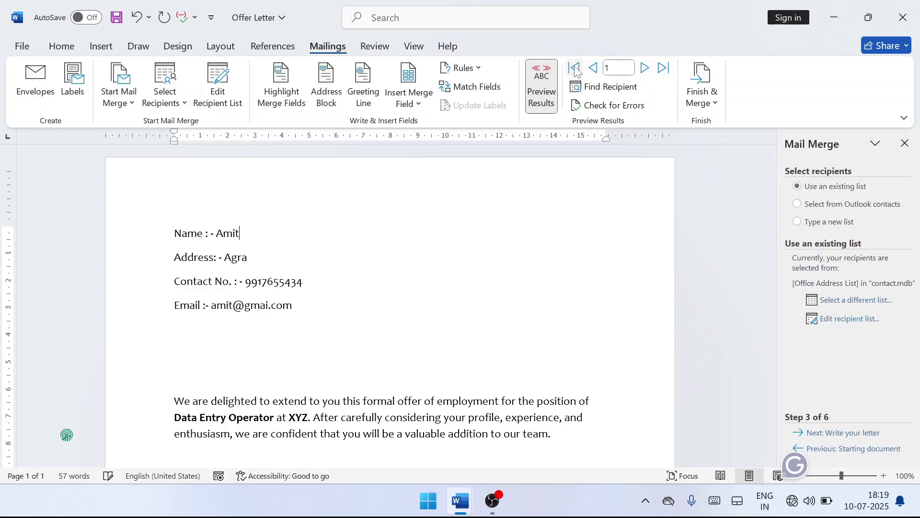
{"action": "left_click", "coordinate": [663, 68]}
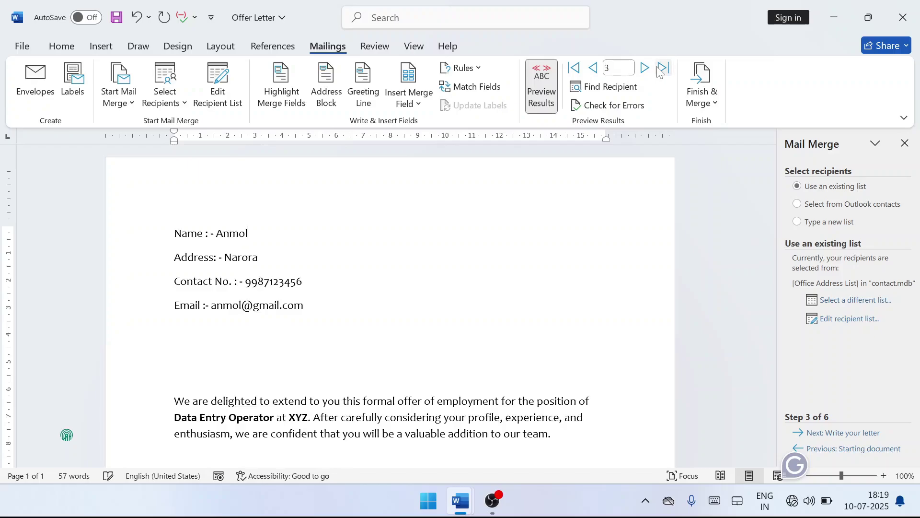
{"action": "left_click", "coordinate": [575, 69]}
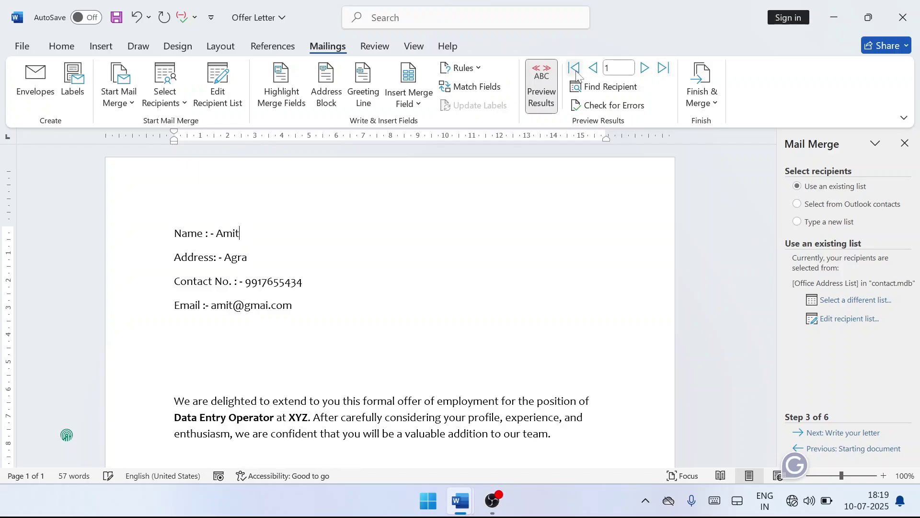
{"action": "left_click", "coordinate": [663, 69]}
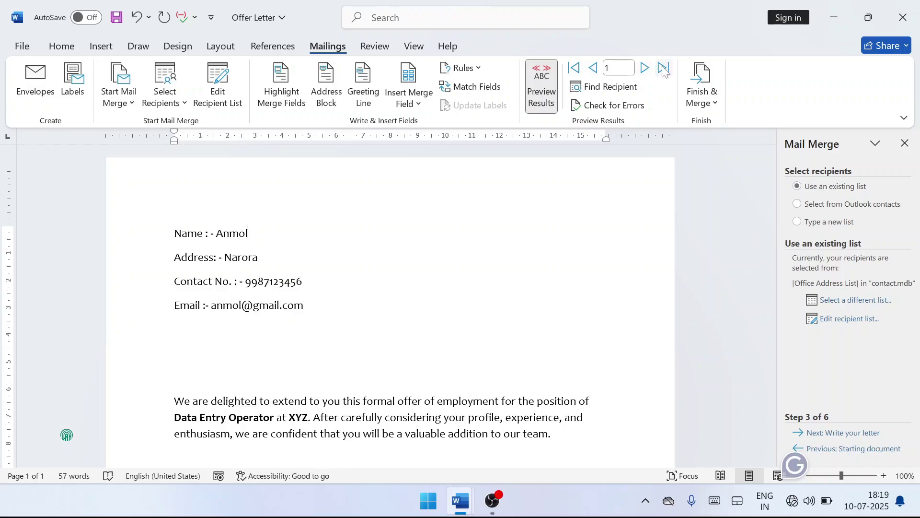
{"action": "left_click", "coordinate": [595, 71]}
{"action": "left_click", "coordinate": [595, 72]}
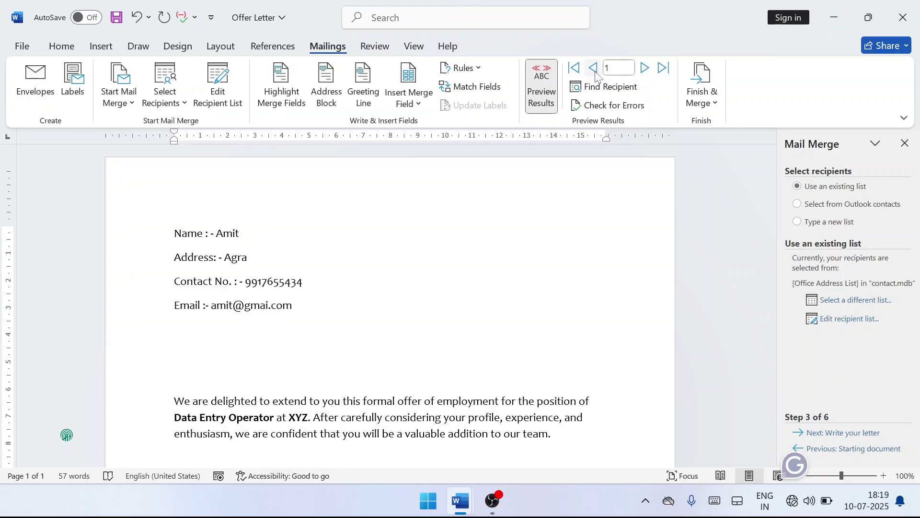
{"action": "left_click", "coordinate": [645, 69]}
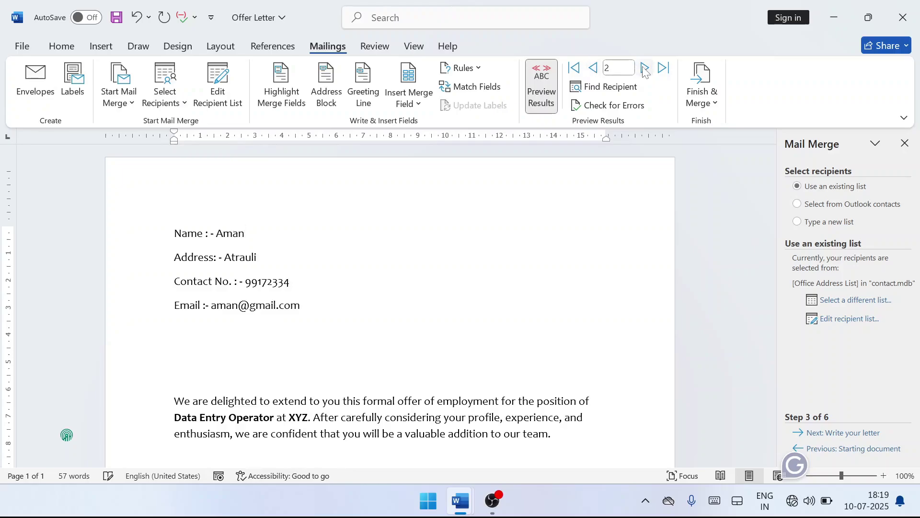
{"action": "left_click", "coordinate": [644, 69]}
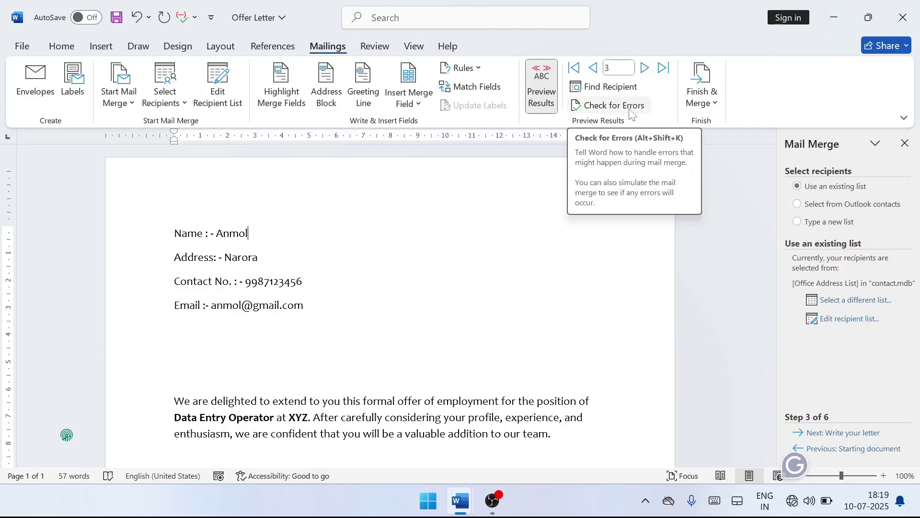
Choose Finish & Merge > Edit Individual Documents and try the Current record and range options.
{"action": "left_click", "coordinate": [699, 109]}
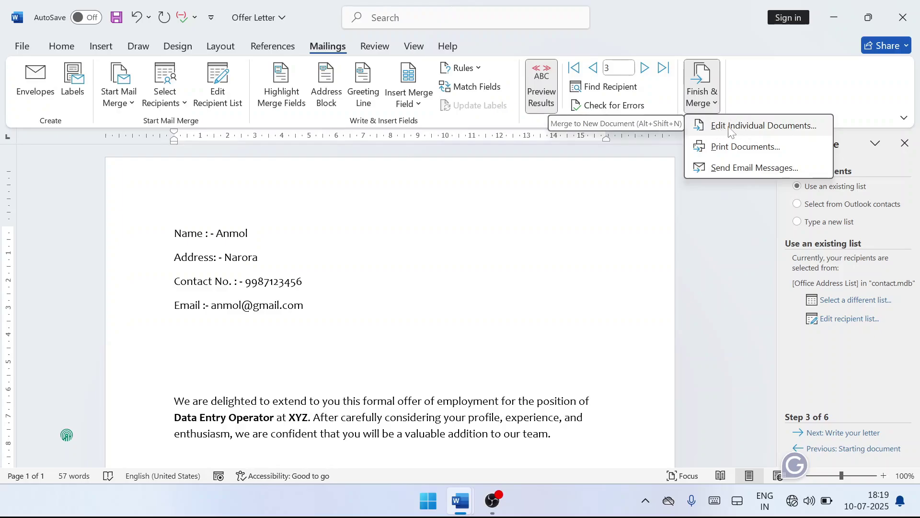
{"action": "left_click", "coordinate": [760, 132]}
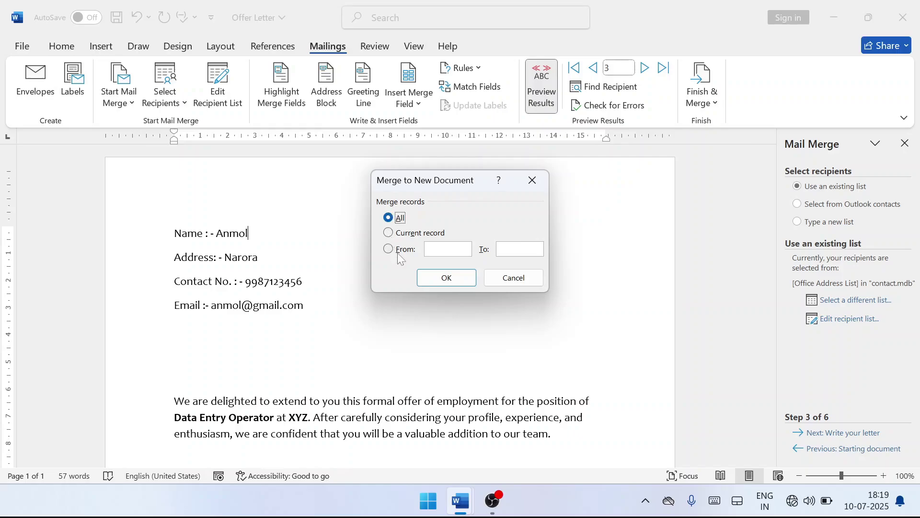
{"action": "left_click", "coordinate": [392, 234]}
{"action": "left_click", "coordinate": [389, 249]}
Merge All records into Letters1 and scroll through its three filled-in offer letters.
{"action": "left_click", "coordinate": [388, 219]}
{"action": "left_click", "coordinate": [439, 278]}
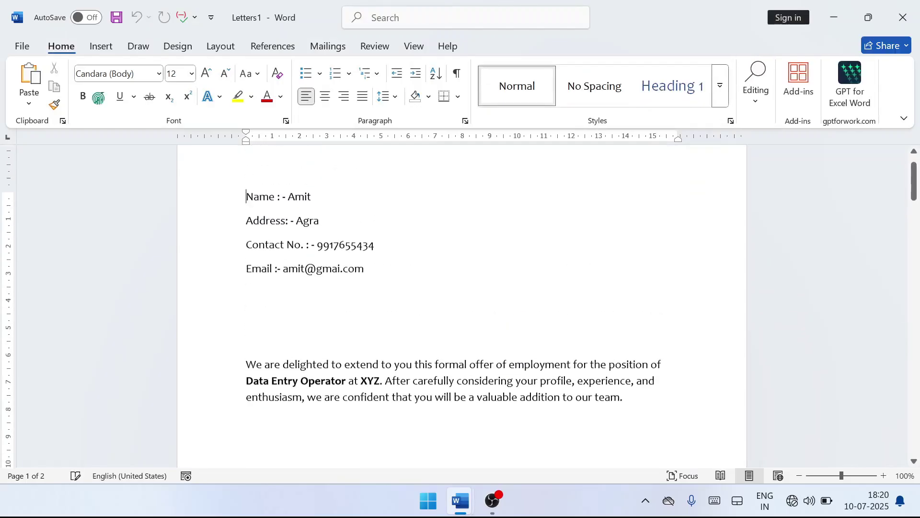
{"action": "scroll", "coordinate": [66, 434], "scroll_direction": "down", "scroll_amount": 10}
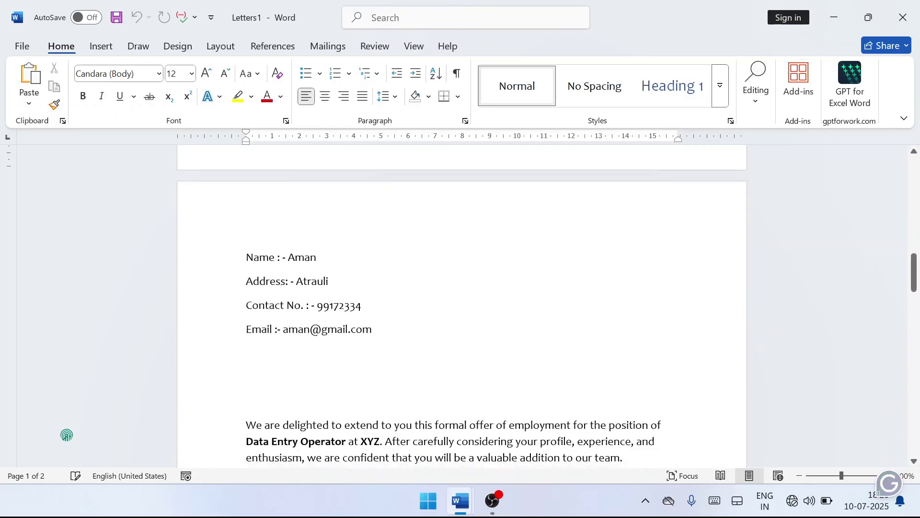
{"action": "scroll", "coordinate": [67, 434], "scroll_direction": "down", "scroll_amount": 15}
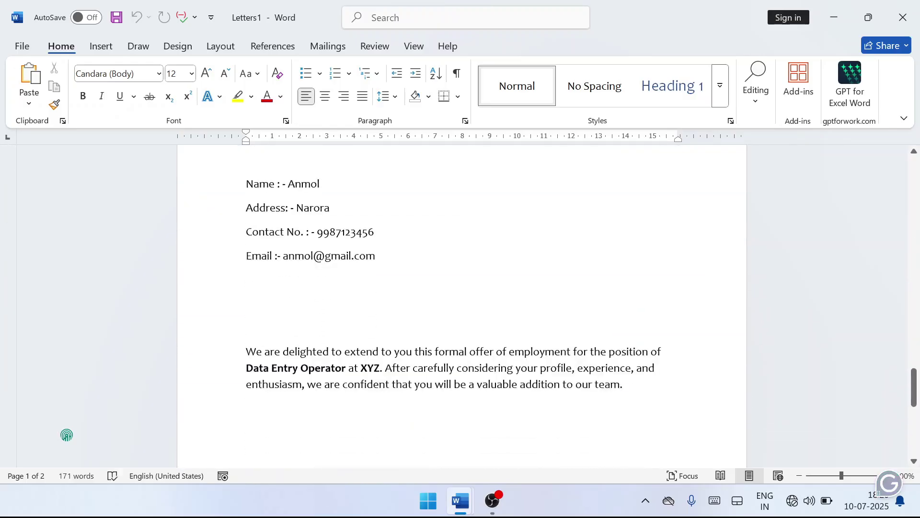
{"action": "scroll", "coordinate": [67, 435], "scroll_direction": "down", "scroll_amount": 5}
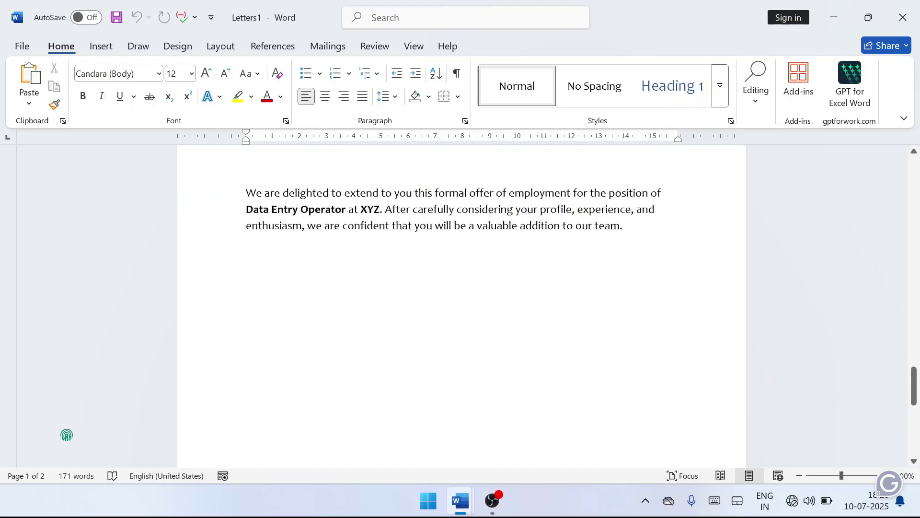
{"action": "scroll", "coordinate": [67, 434], "scroll_direction": "up", "scroll_amount": 15}
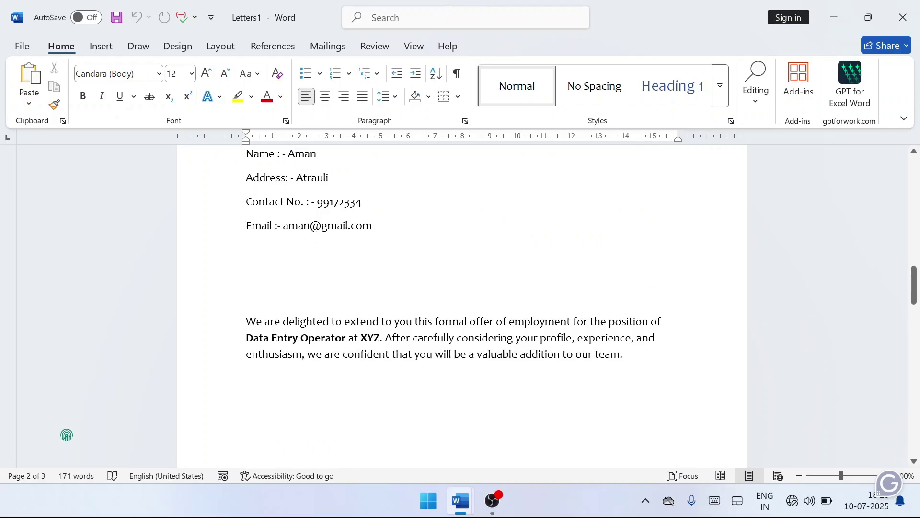
{"action": "scroll", "coordinate": [66, 435], "scroll_direction": "up", "scroll_amount": 15}
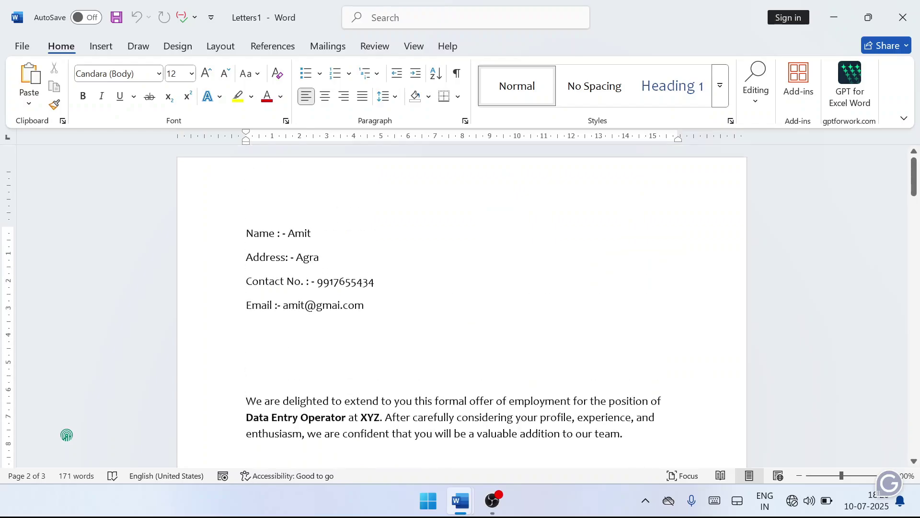